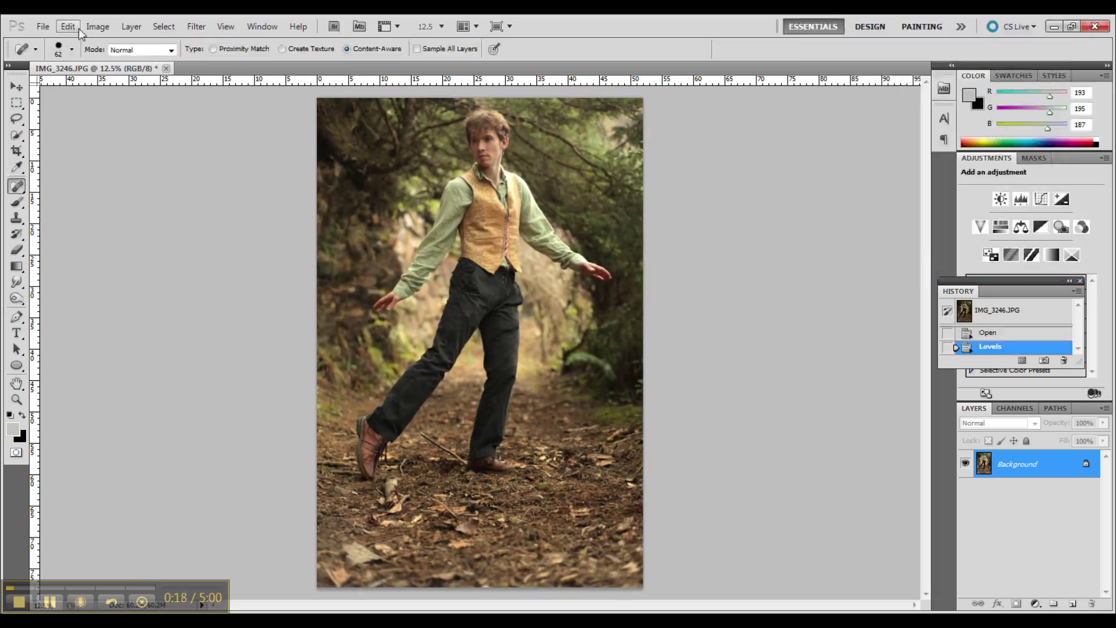
Step: Apply a Curves adjustment (Ctrl+M) to the forest path photo
key(ctrl+m)
Step: Lower the Reds Black in Selective Color, apply it, and add a Brightness/Contrast boost
click(1029, 82)
drag(938, 253, 942, 253)
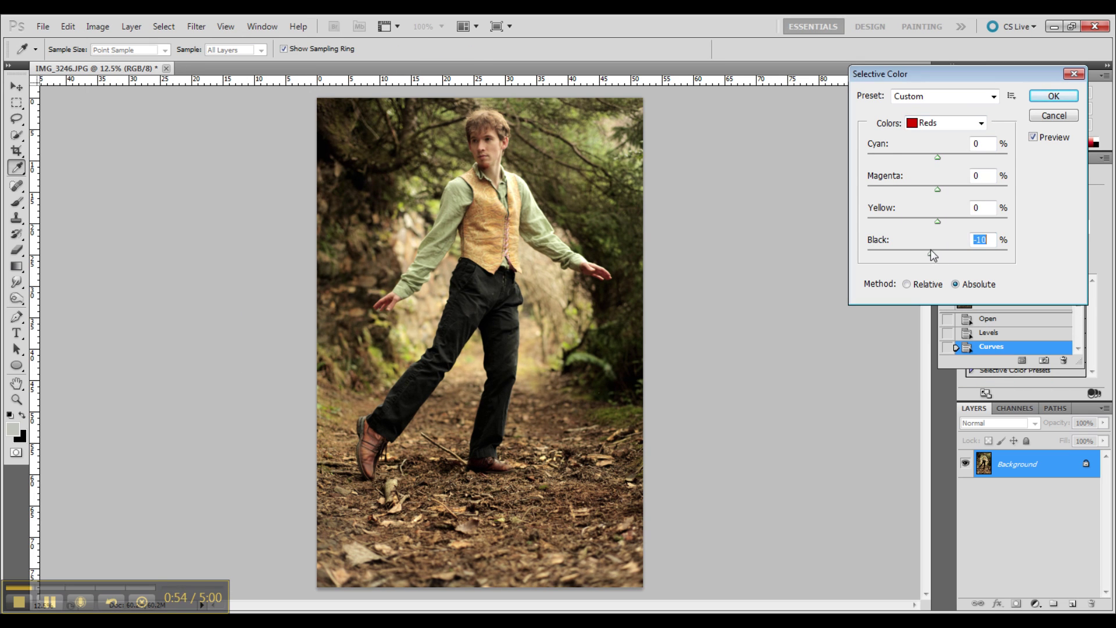
click(1054, 96)
click(98, 27)
Step: Burn the midtones along the photo's edges with an enlarged brush
click(17, 298)
click(72, 49)
drag(23, 65, 116, 65)
click(200, 50)
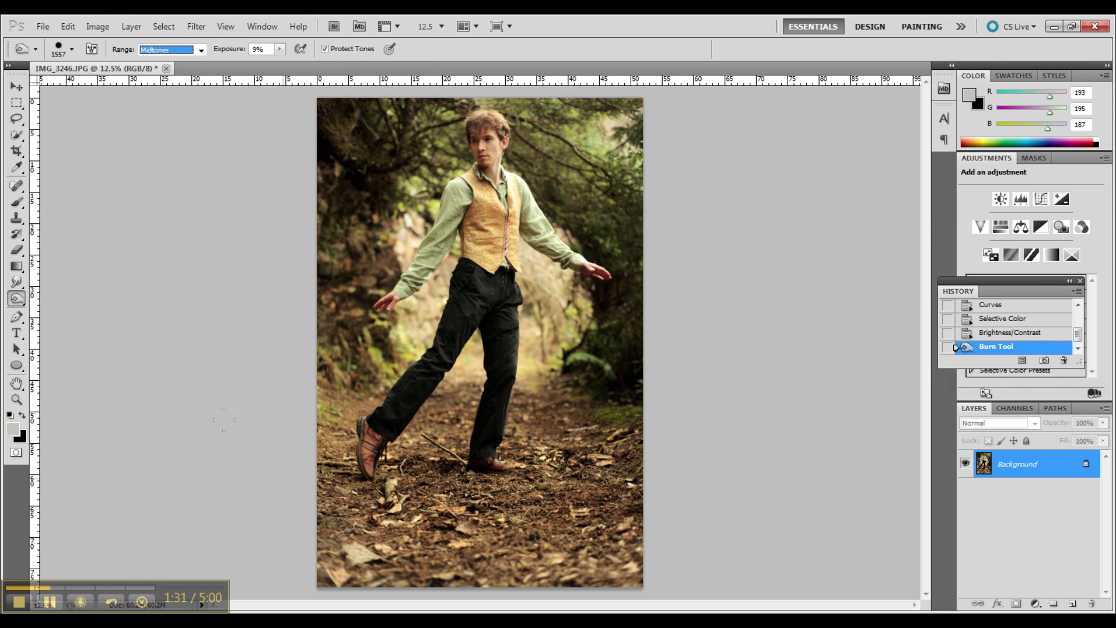
click(154, 74)
drag(330, 378, 330, 416)
drag(541, 442, 634, 581)
drag(547, 104, 637, 192)
Step: Burn the shadows around the photo's edges
click(200, 50)
click(154, 62)
drag(329, 247, 328, 268)
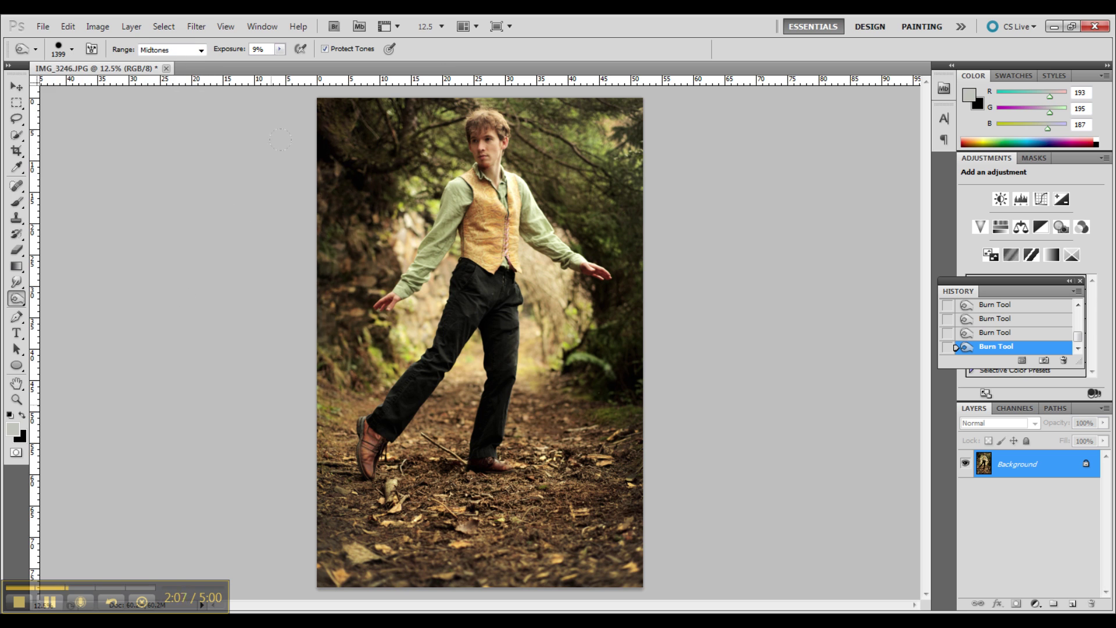
drag(329, 337, 329, 464)
drag(323, 503, 401, 584)
drag(349, 407, 639, 584)
drag(637, 120, 581, 226)
key(Tab)
drag(406, 174, 407, 343)
key(Tab)
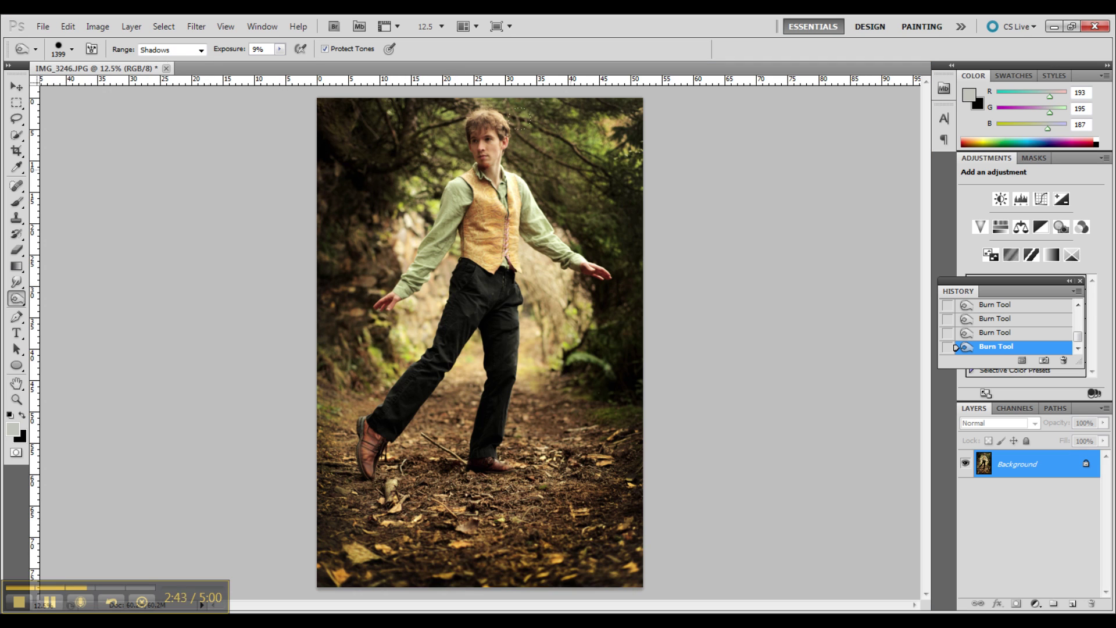
Step: Dodge the midtones over the man and the centre of the path
key(shift+o)
click(72, 48)
drag(23, 65, 117, 65)
click(201, 50)
click(154, 74)
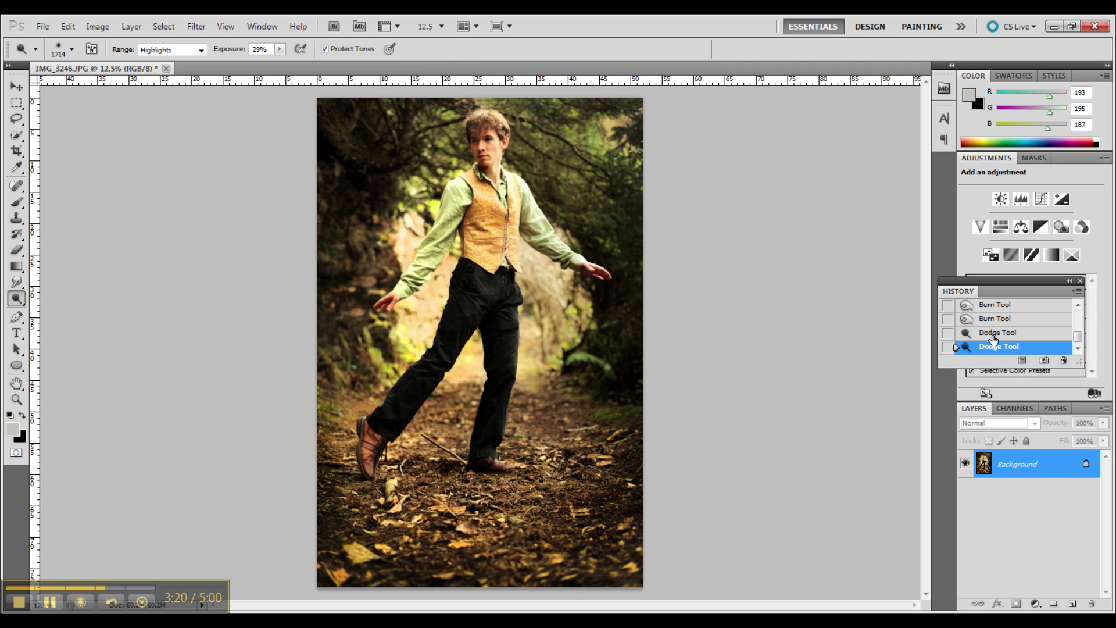
mouse_move(407, 145)
mouse_down()
mouse_move(442, 384)
mouse_move(476, 453)
mouse_up()
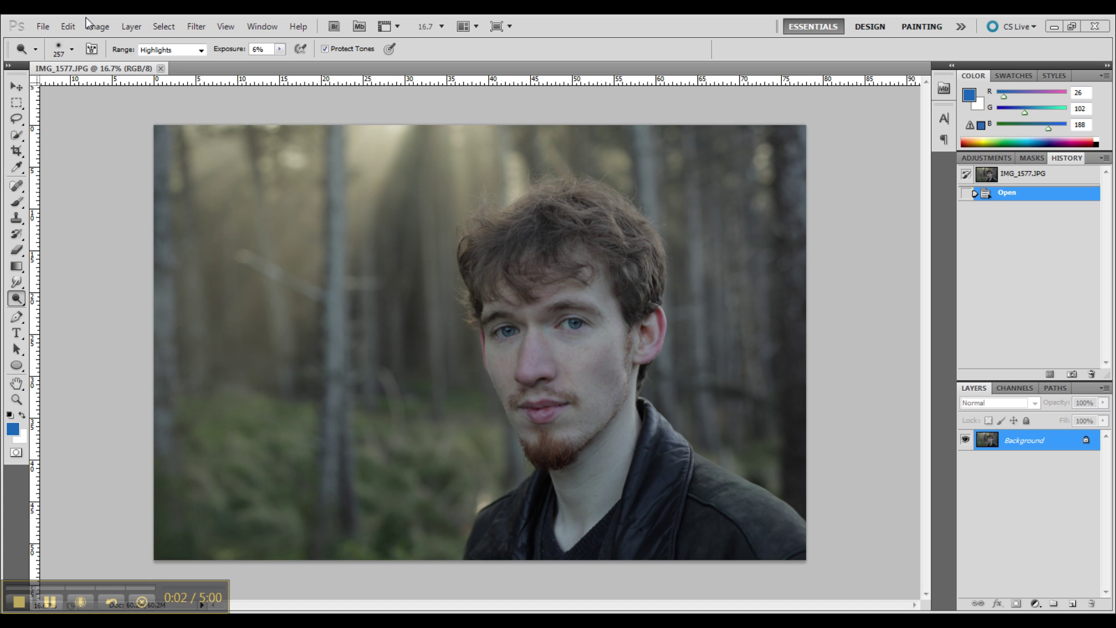
Step: Set Levels input values to 14, 1.12 and 207 on the forest portrait and apply
click(103, 29)
mouse_move(177, 63)
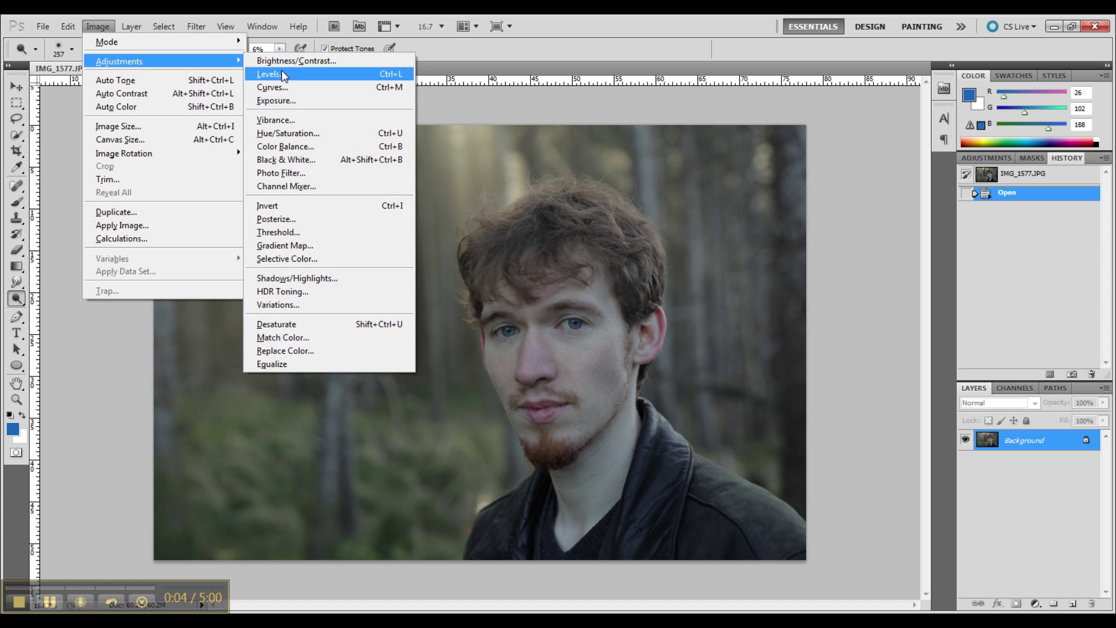
click(285, 76)
drag(1018, 188, 987, 199)
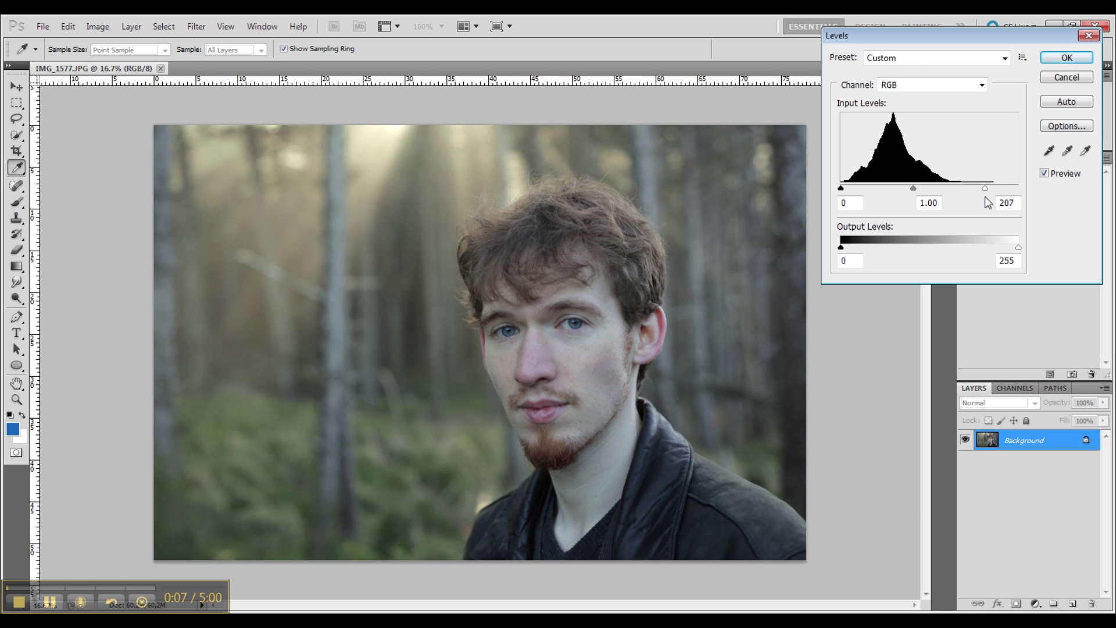
mouse_move(914, 190)
mouse_down()
mouse_move(845, 191)
mouse_move(914, 189)
mouse_up()
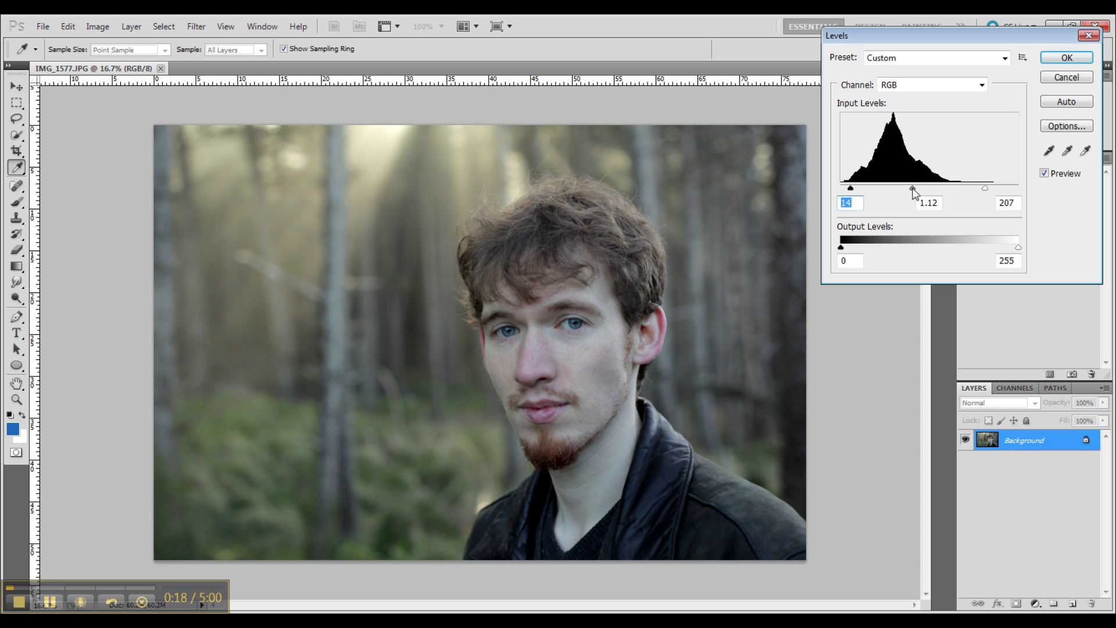
click(1066, 58)
Step: Confirm Levels, open Selective Color and set the Reds Black slider to -15%
key(o)
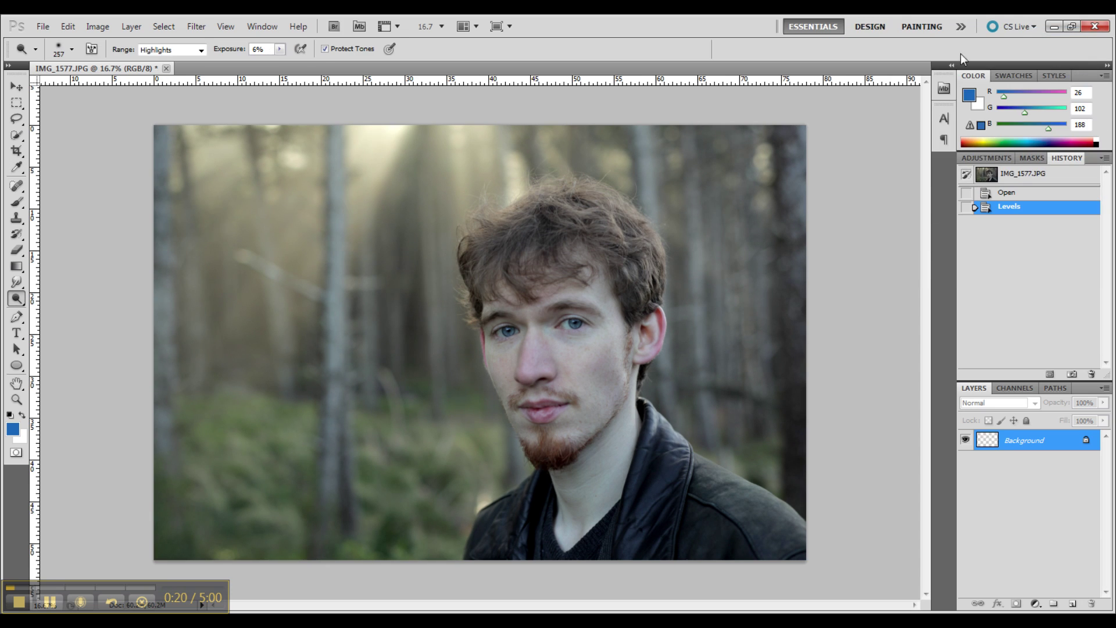
click(91, 28)
mouse_move(176, 61)
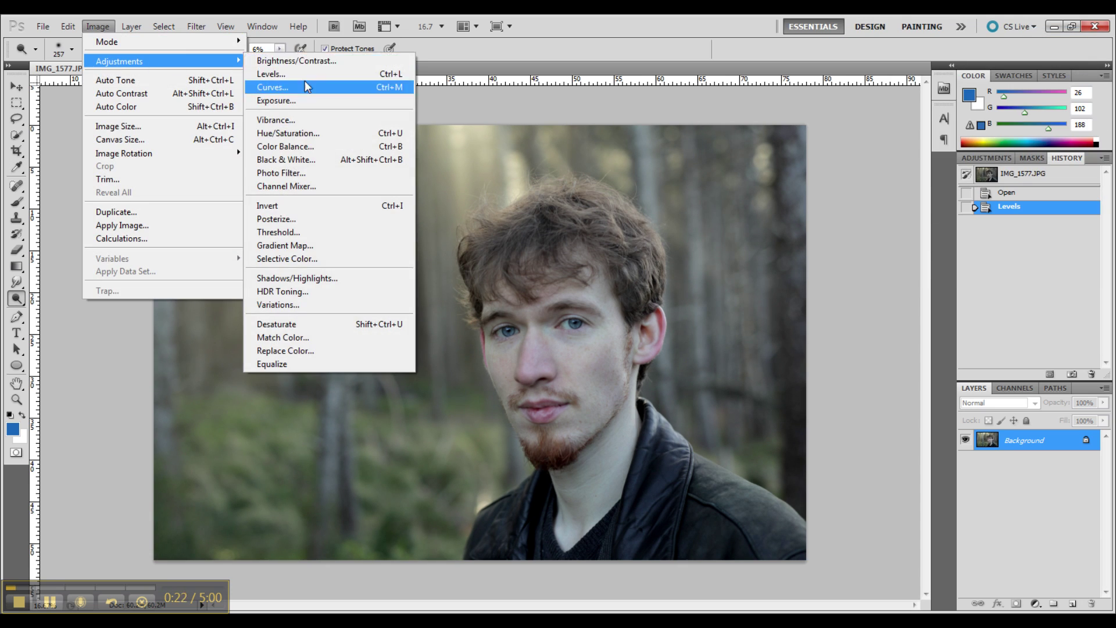
click(288, 259)
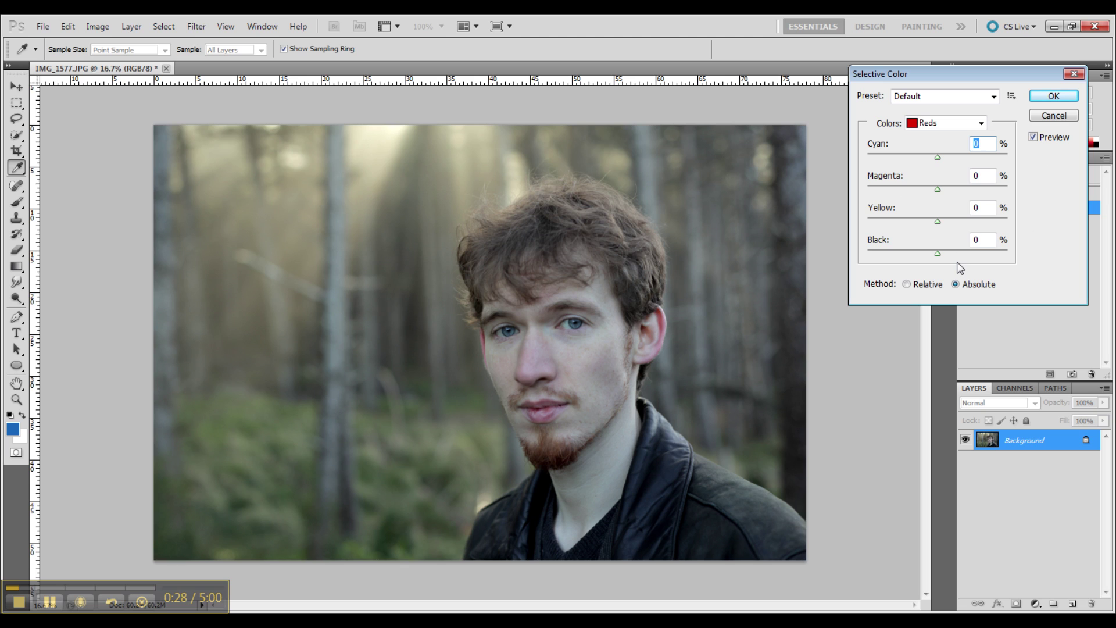
drag(937, 254, 955, 254)
drag(948, 253, 945, 253)
drag(945, 258, 920, 281)
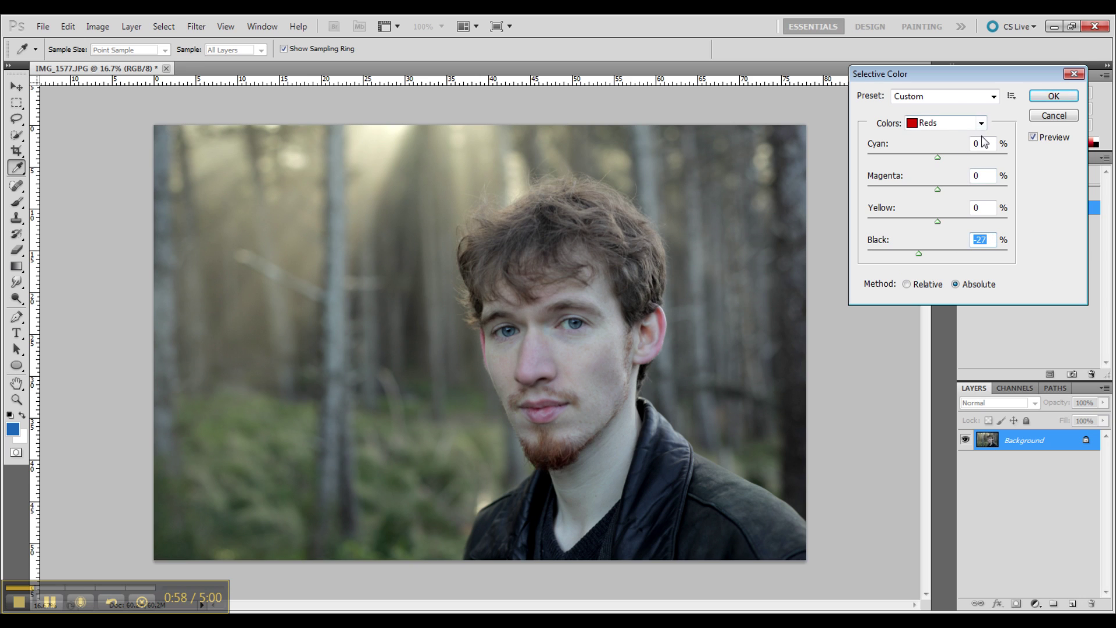
drag(924, 257, 927, 257)
click(981, 123)
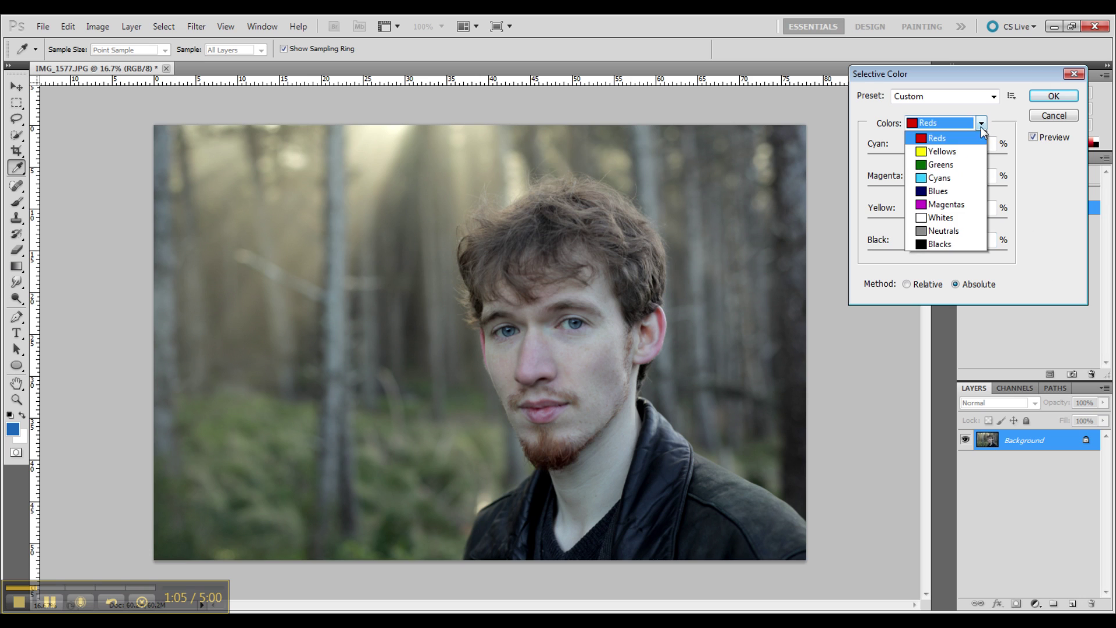
Step: Raise Yellow in the Yellows and set Neutrals Yellow to +6%
click(933, 151)
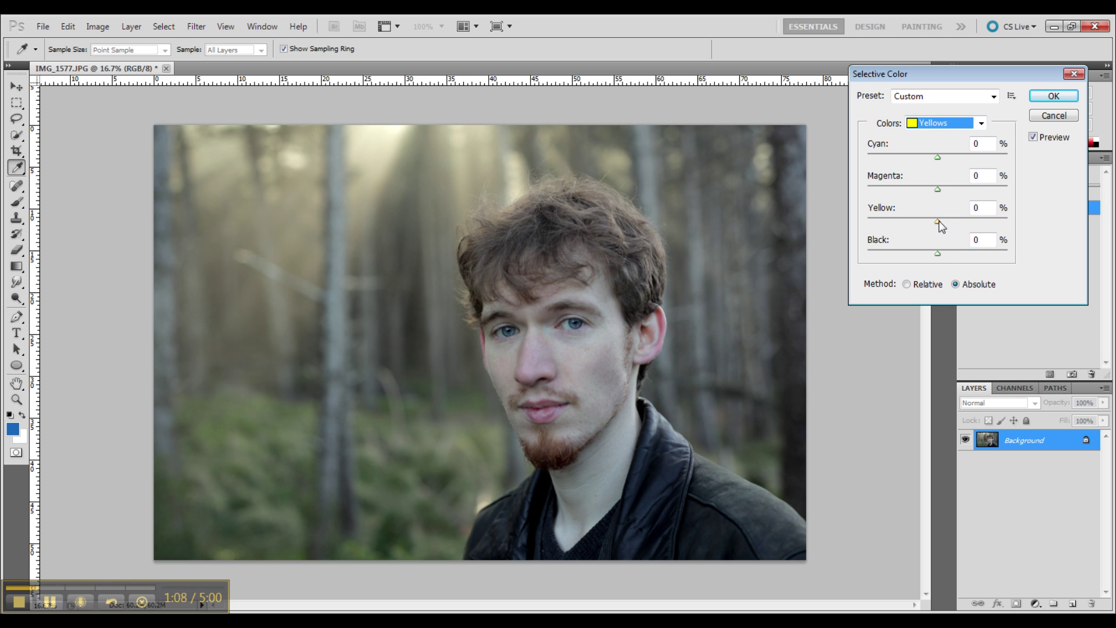
mouse_move(938, 222)
mouse_down()
mouse_move(926, 225)
mouse_move(953, 225)
mouse_move(915, 225)
mouse_move(942, 225)
mouse_up()
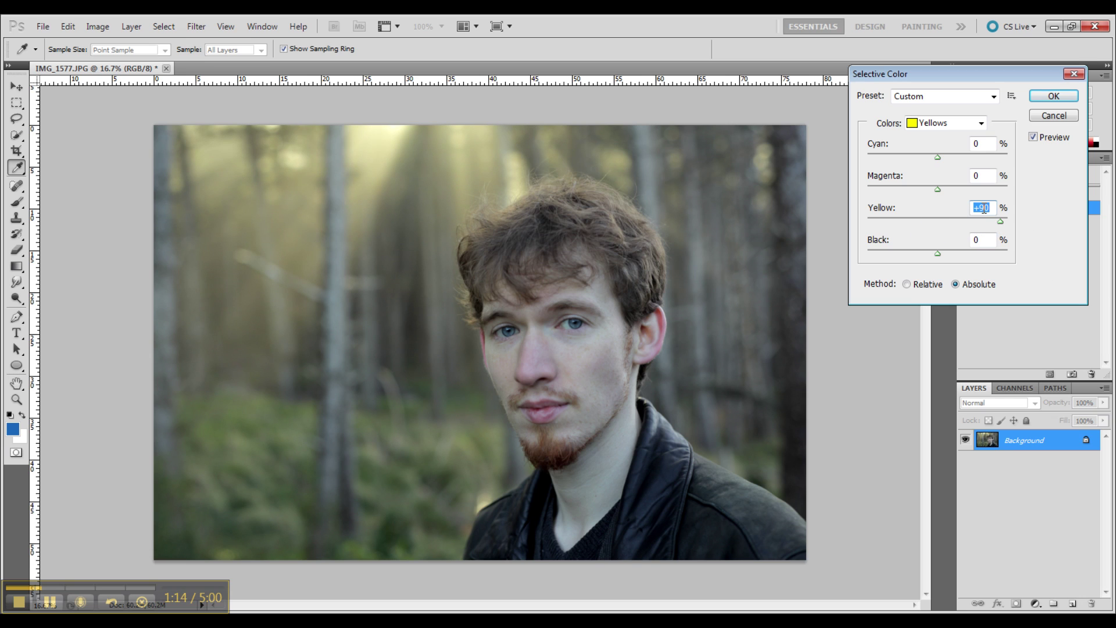
click(981, 124)
click(945, 233)
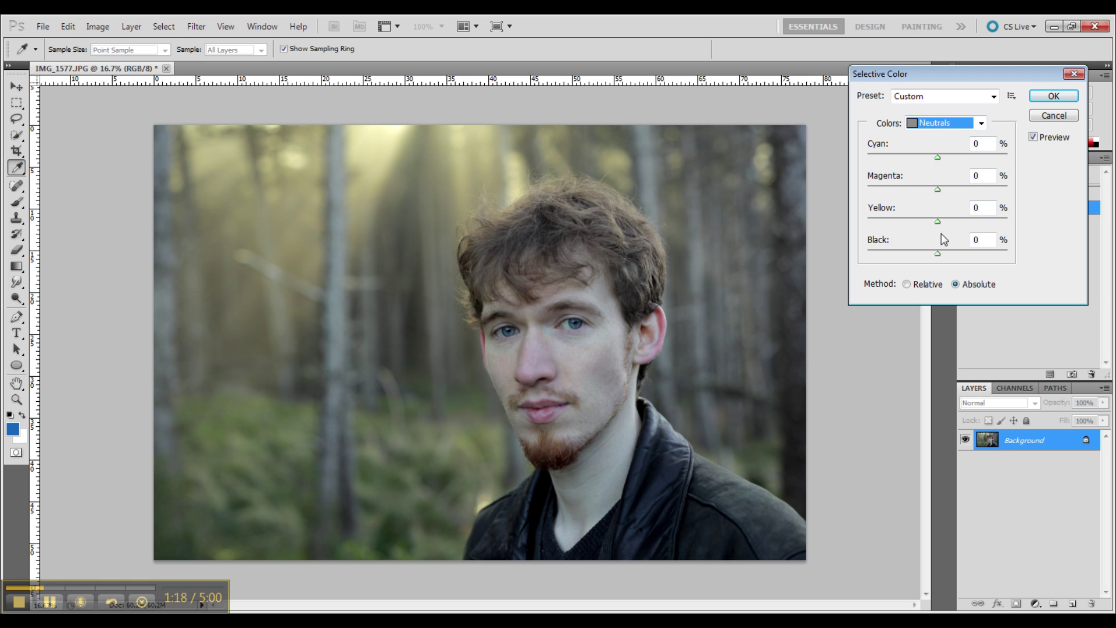
drag(938, 222, 940, 222)
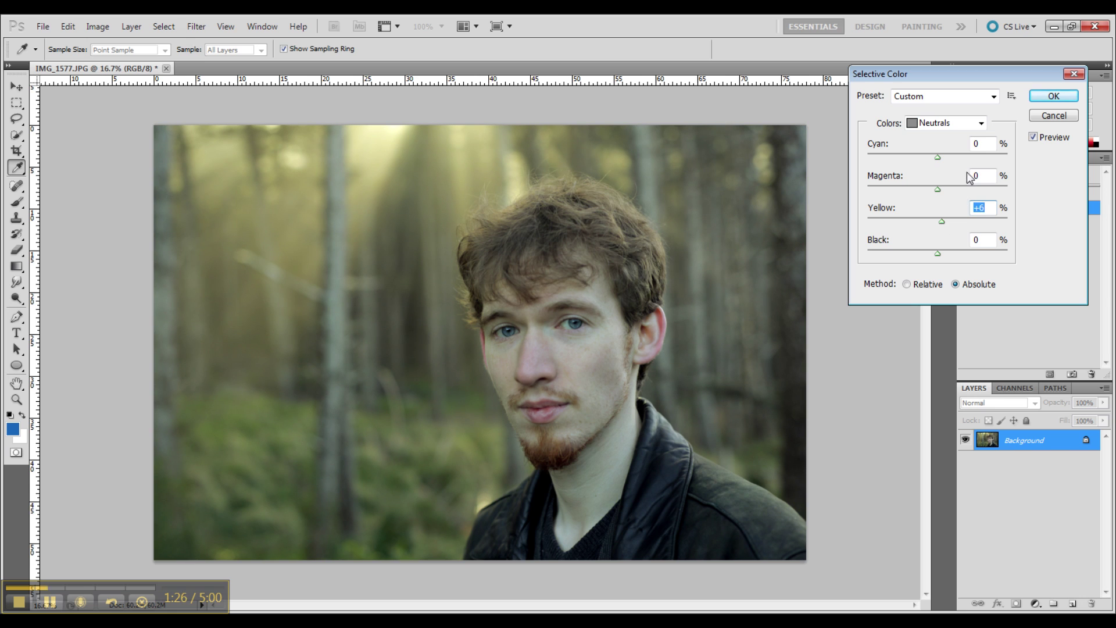
Step: Switch to Greens and set their Yellow value to -6%
click(983, 123)
click(948, 165)
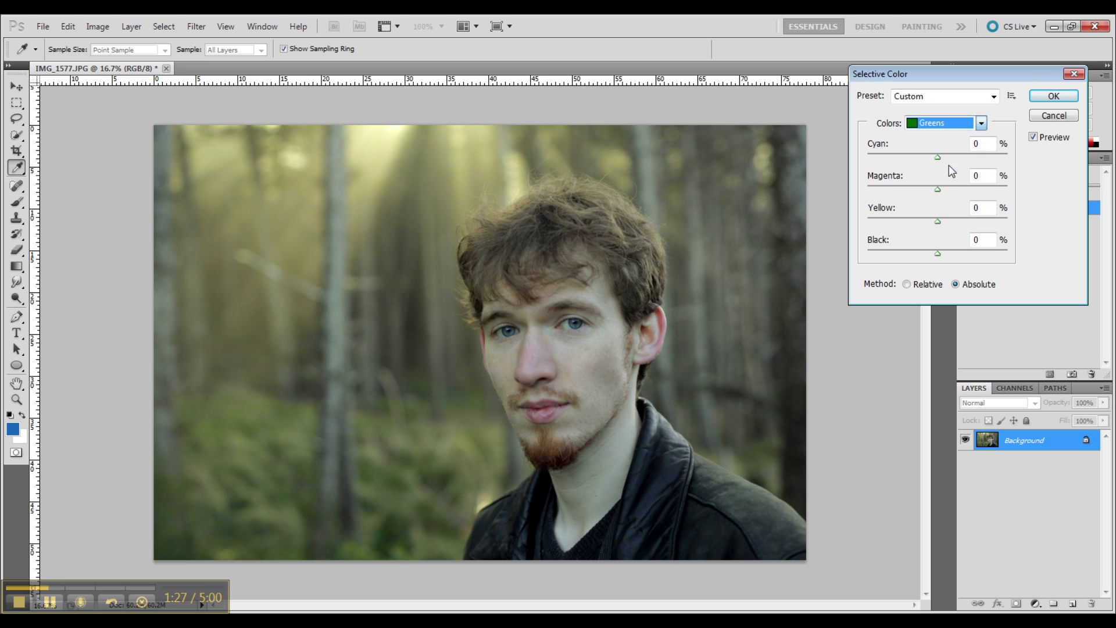
click(938, 222)
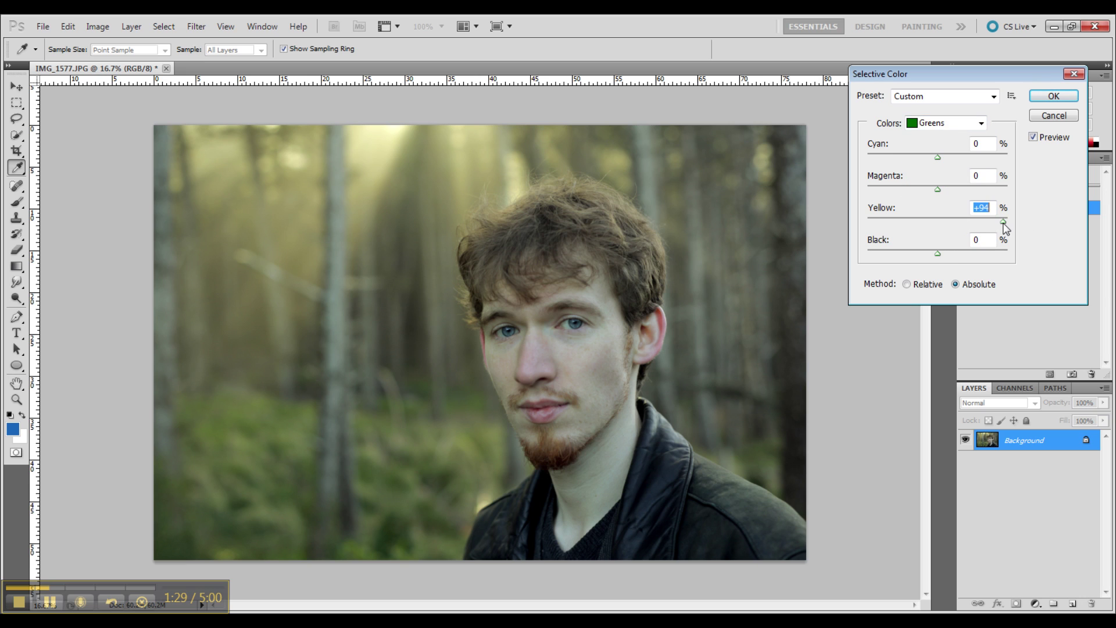
key(shift+Down)
click(934, 222)
Step: Set Greens Cyan to +84% and remove yellow from the Cyans
drag(938, 157, 996, 168)
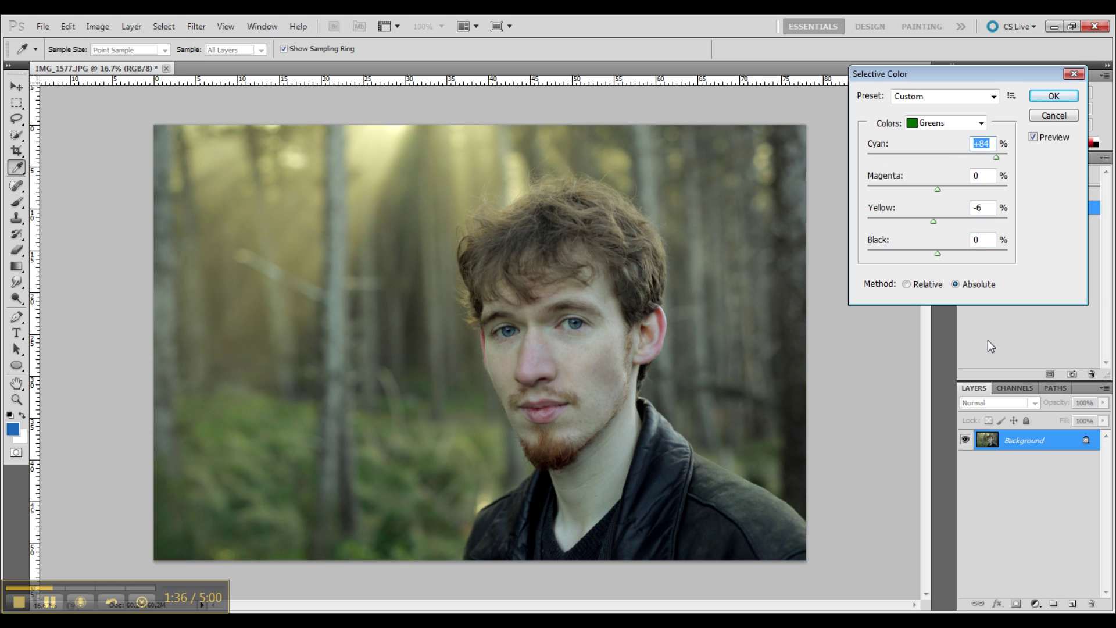
click(981, 123)
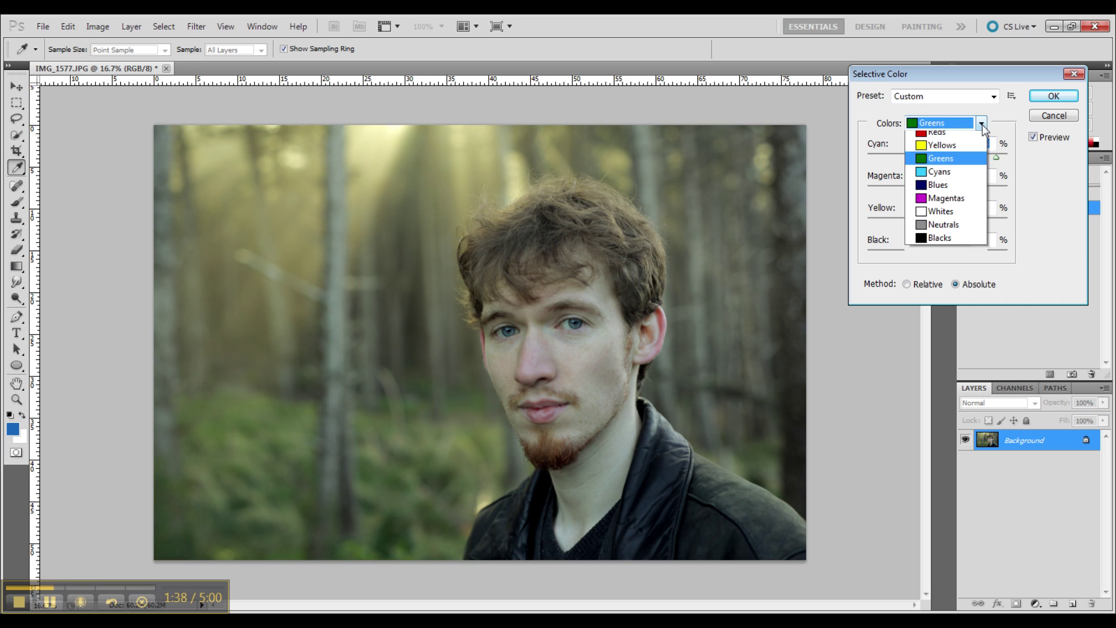
click(940, 172)
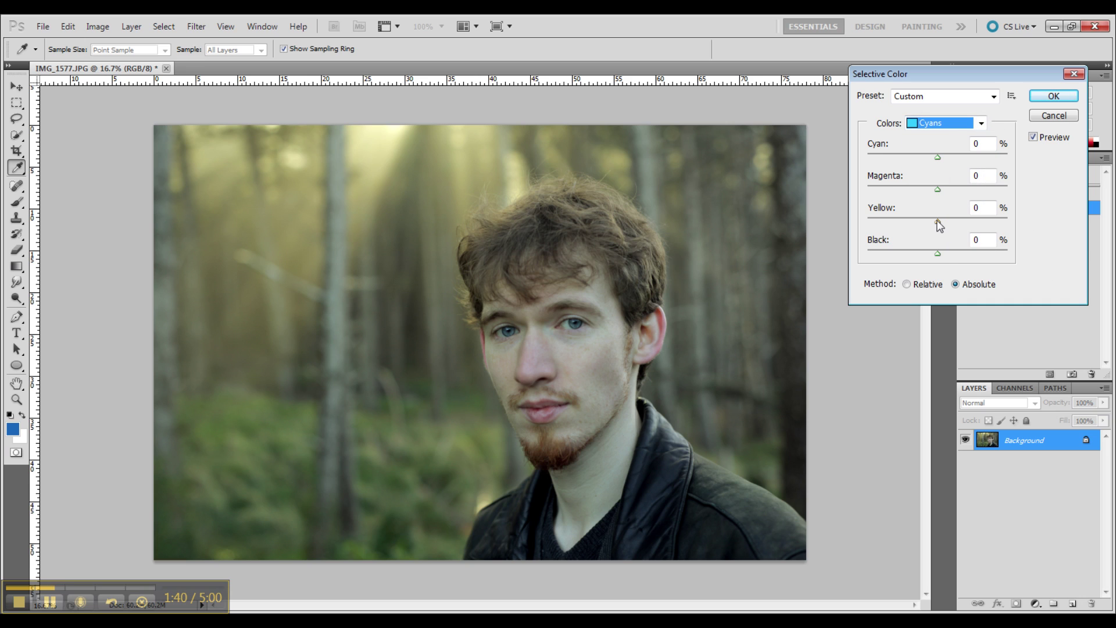
drag(937, 221, 830, 221)
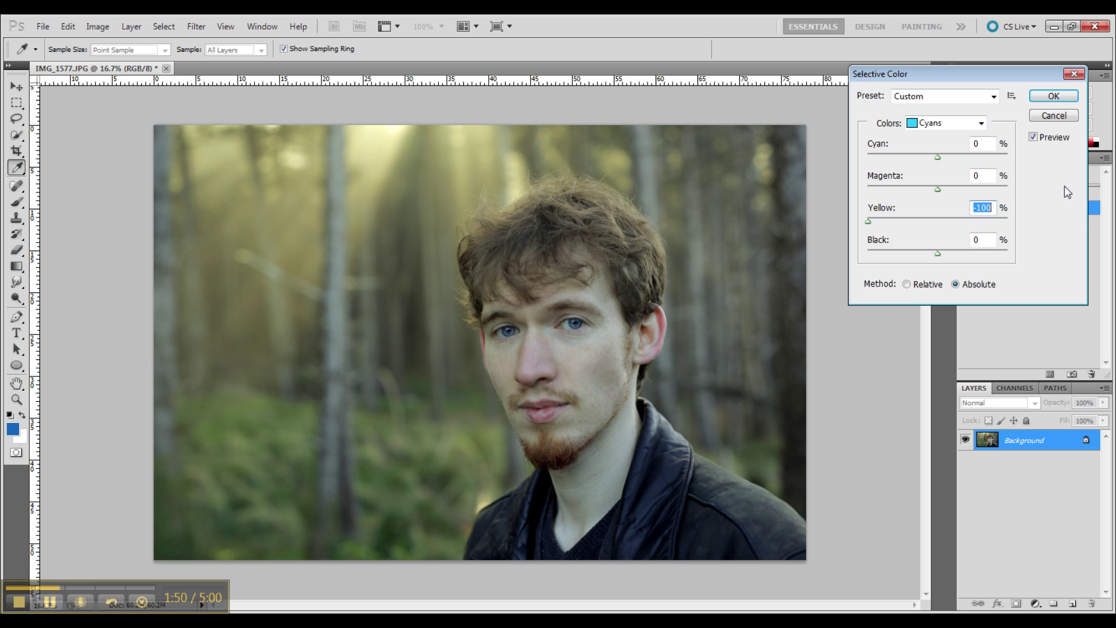
Step: Add a touch of yellow and a little black to the Blacks
click(981, 124)
click(938, 243)
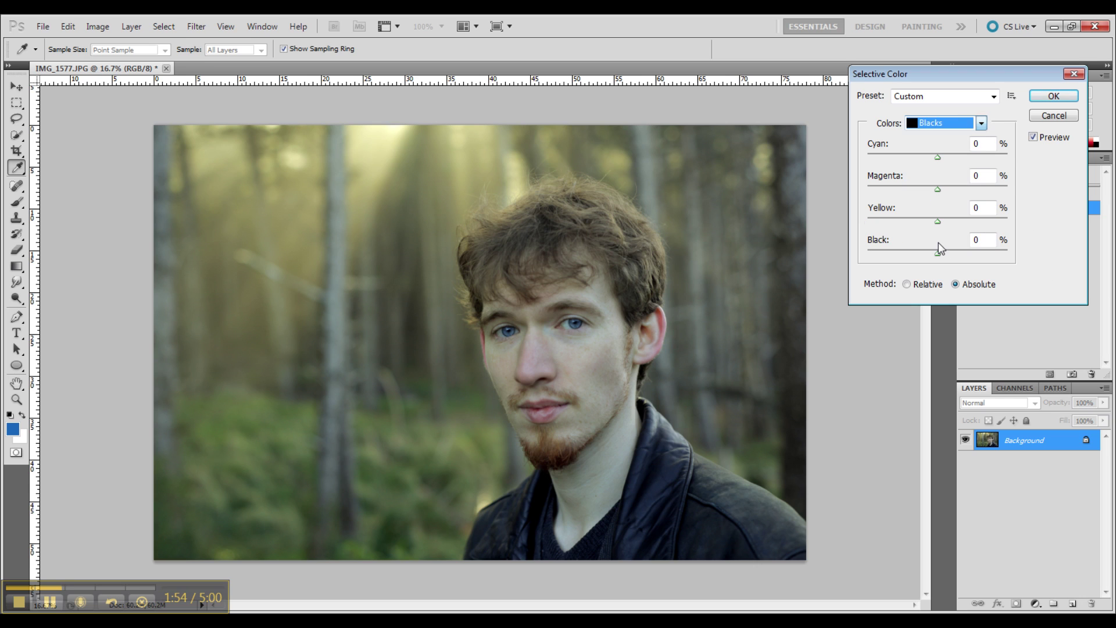
click(939, 219)
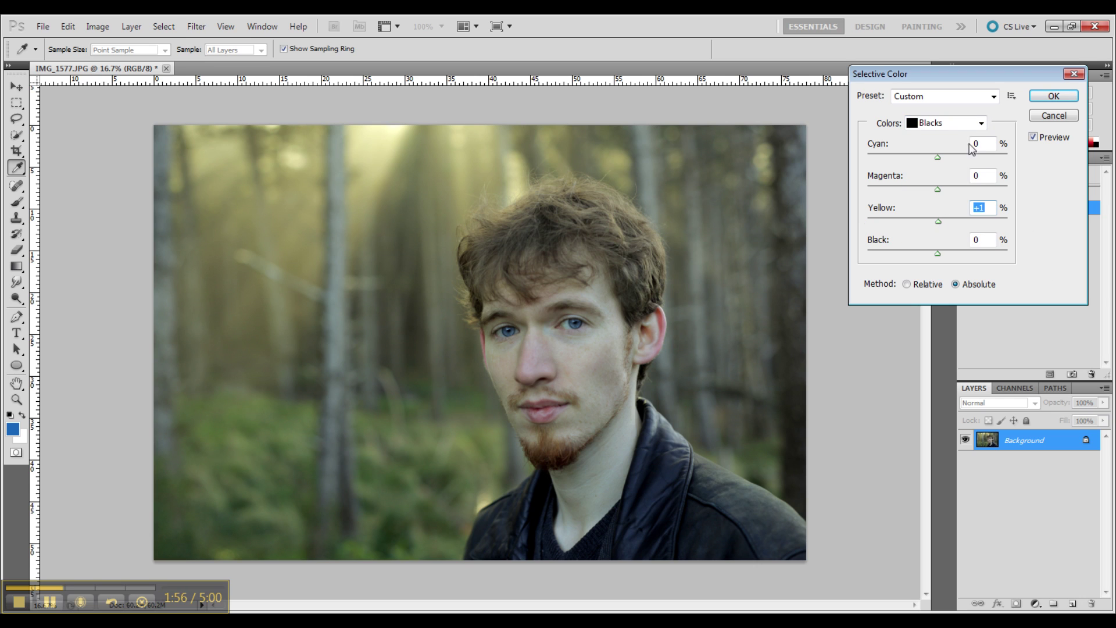
drag(939, 253, 939, 253)
Step: Slightly reduce black in the Whites and apply the Selective Color adjustment
click(981, 123)
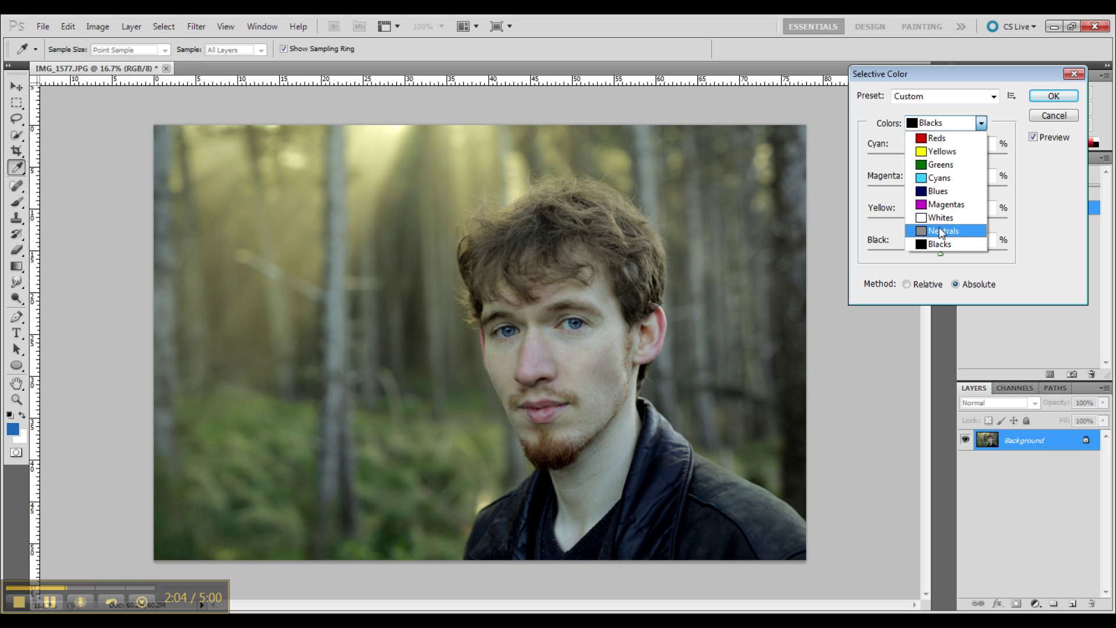
click(940, 218)
mouse_move(940, 256)
mouse_down()
mouse_move(919, 255)
mouse_move(932, 256)
mouse_up()
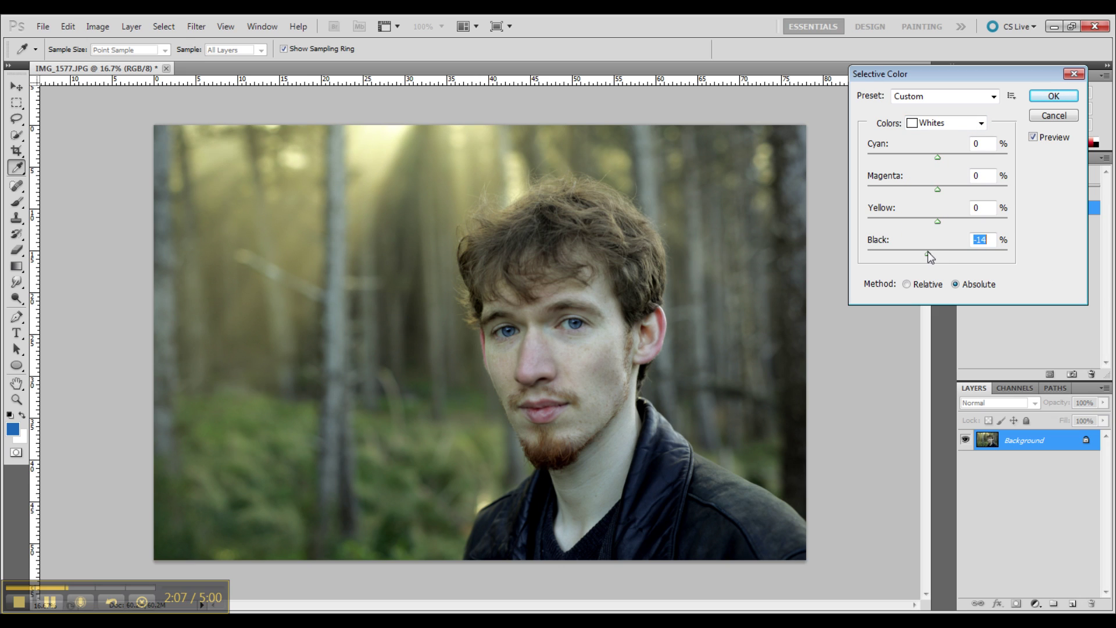
drag(928, 251, 938, 252)
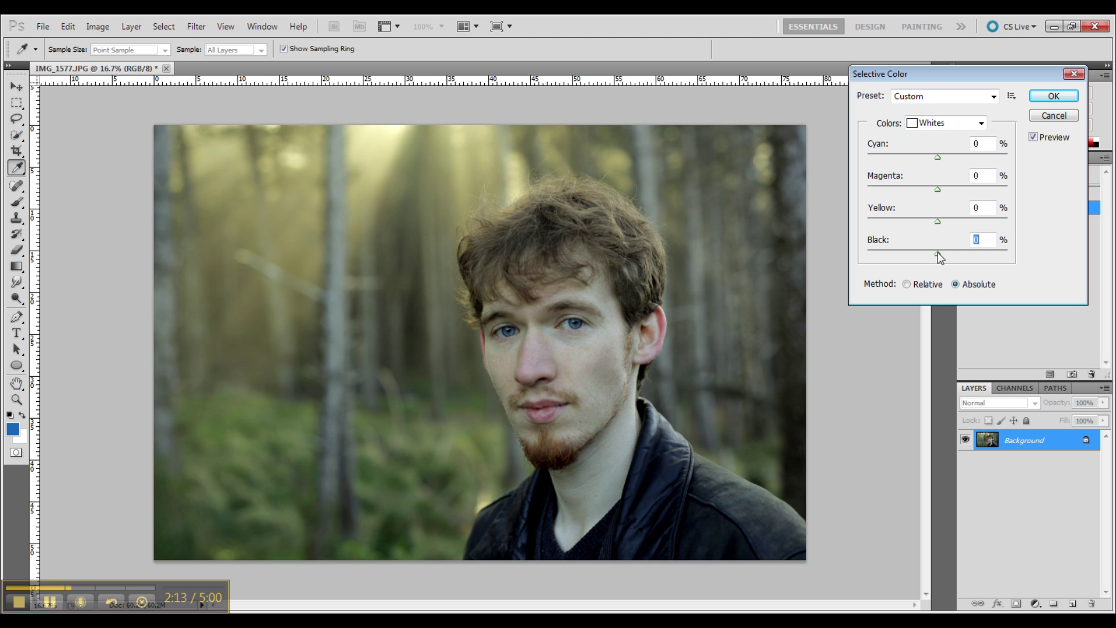
click(1061, 96)
key(o)
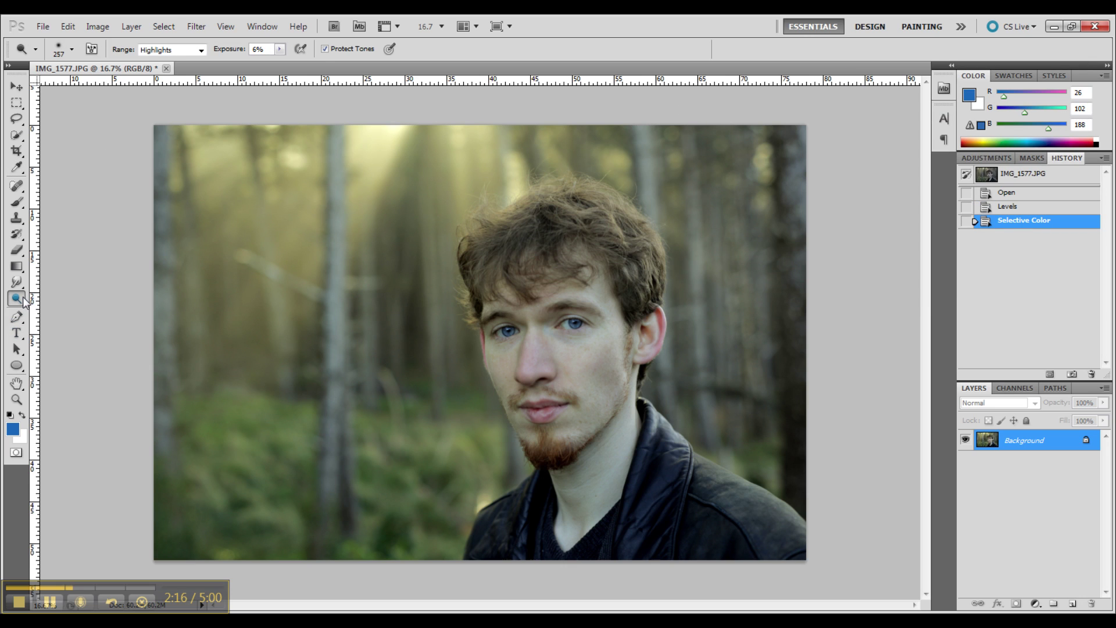
Step: Enlarge the Dodge brush to 1557 px and make a first pass over the face
click(72, 50)
drag(128, 87, 151, 87)
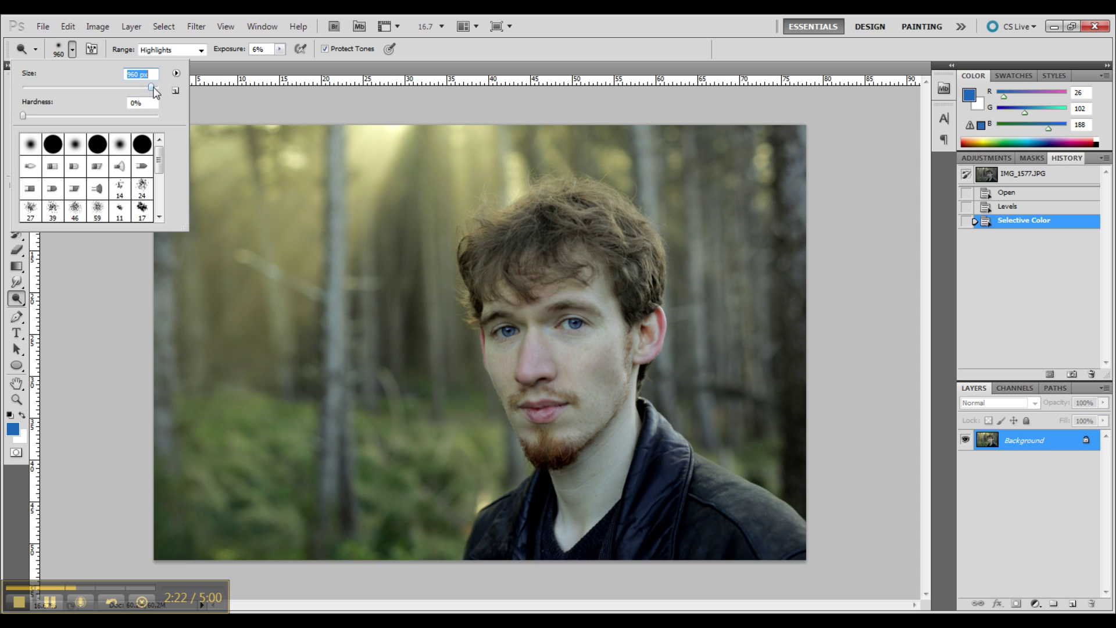
drag(151, 87, 154, 86)
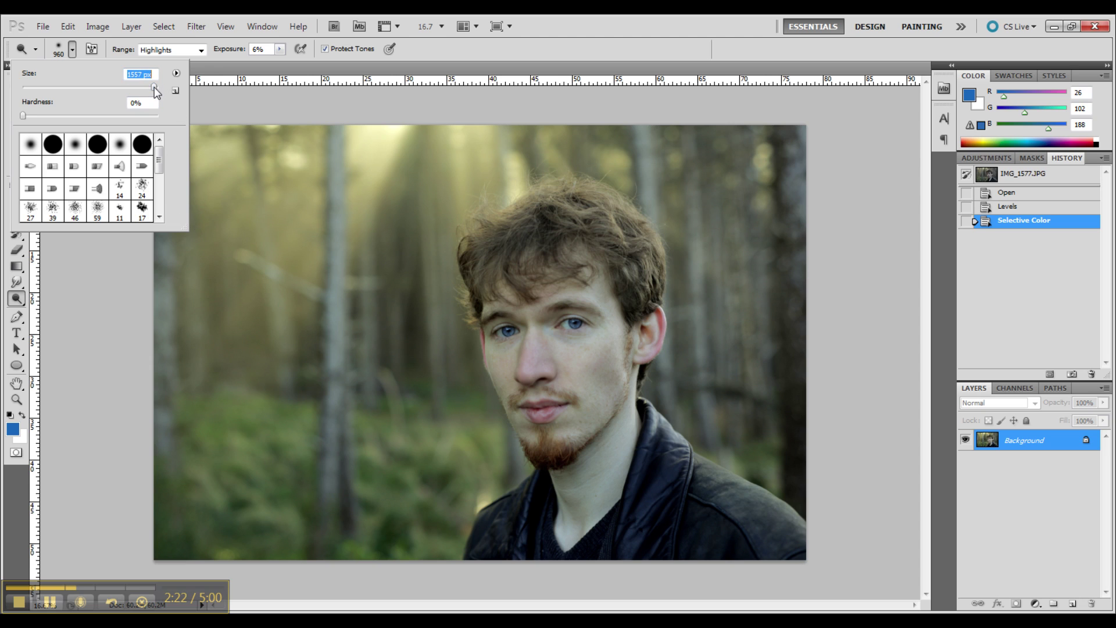
click(73, 269)
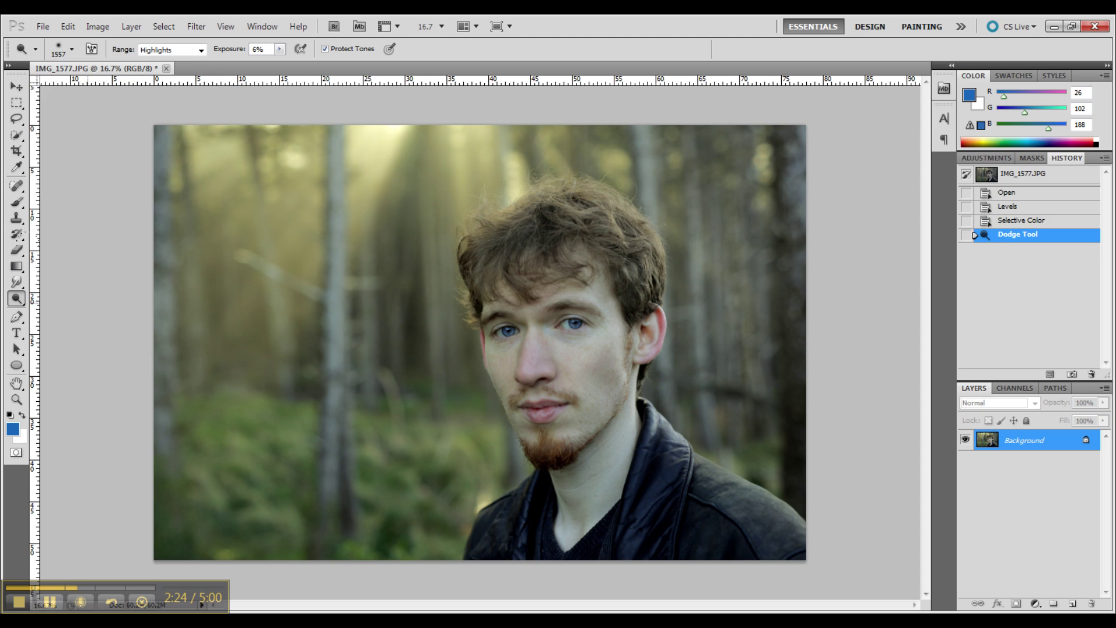
Step: Dodge the face on Midtones then Highlights, comparing the last stroke in History
click(200, 52)
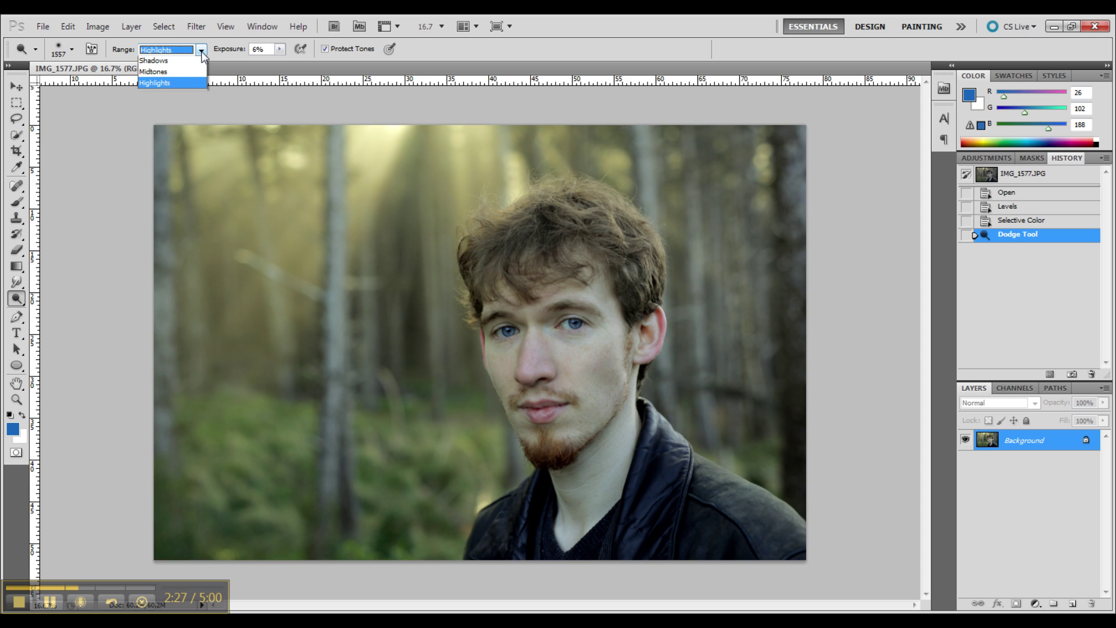
click(169, 77)
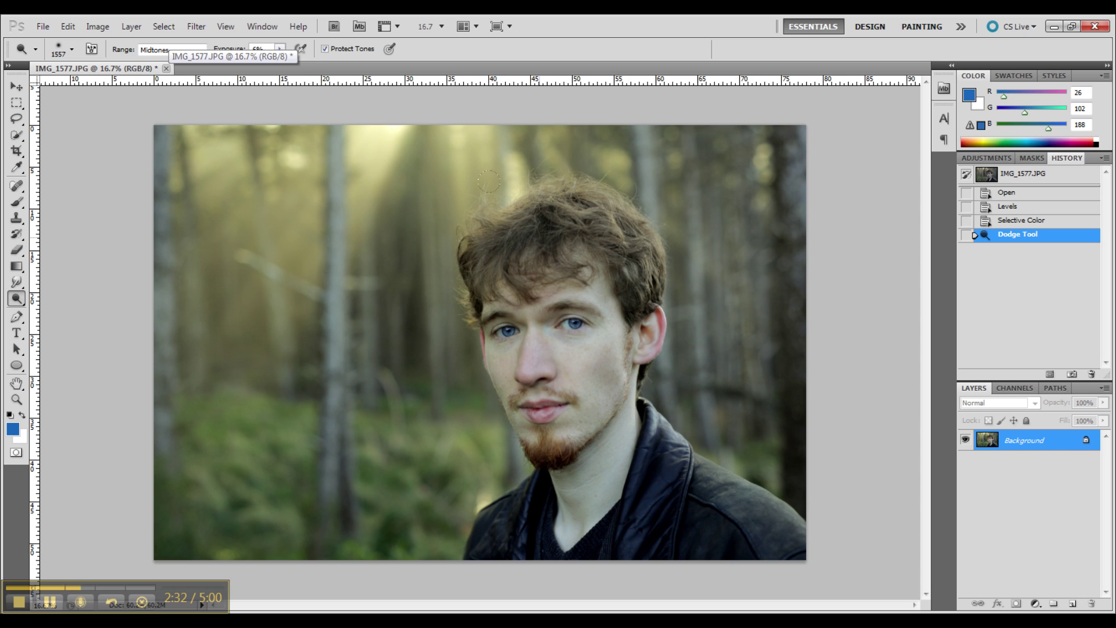
click(201, 50)
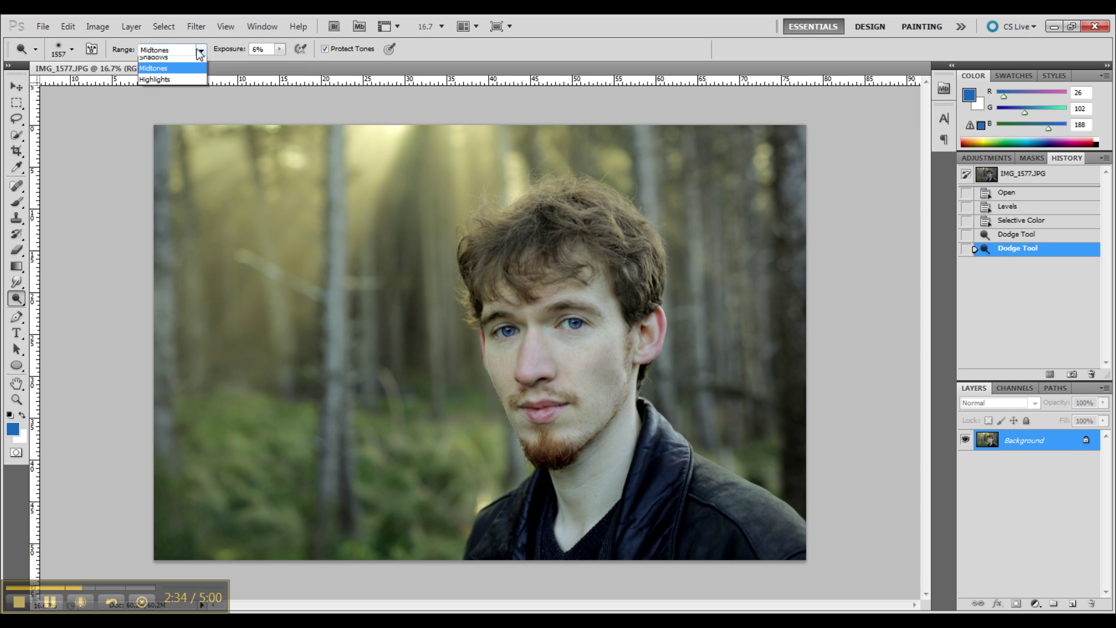
click(155, 84)
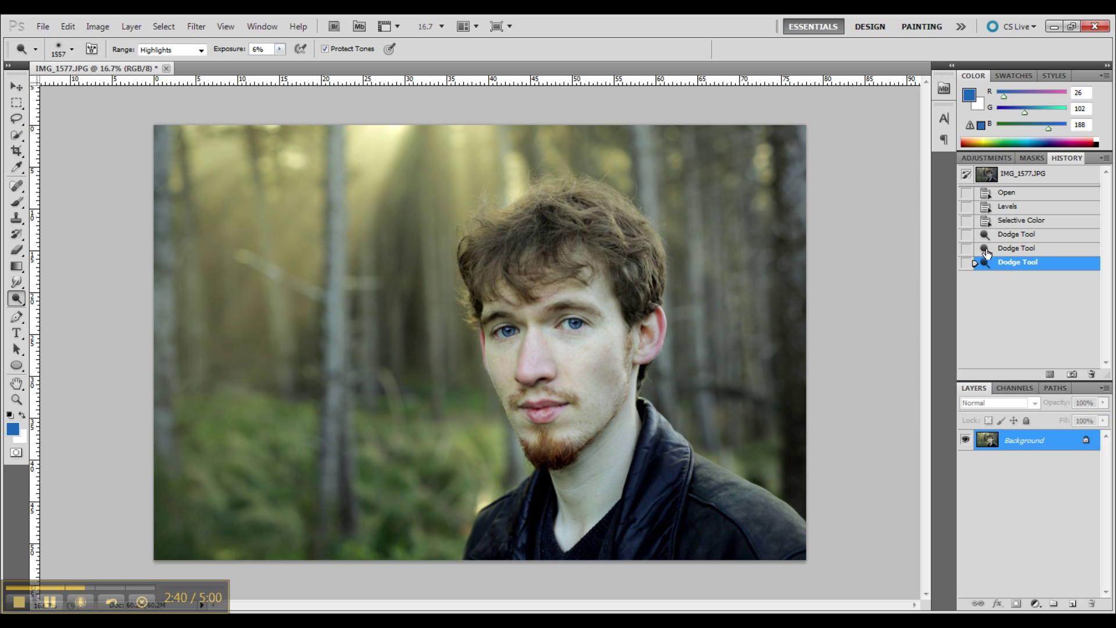
click(1011, 248)
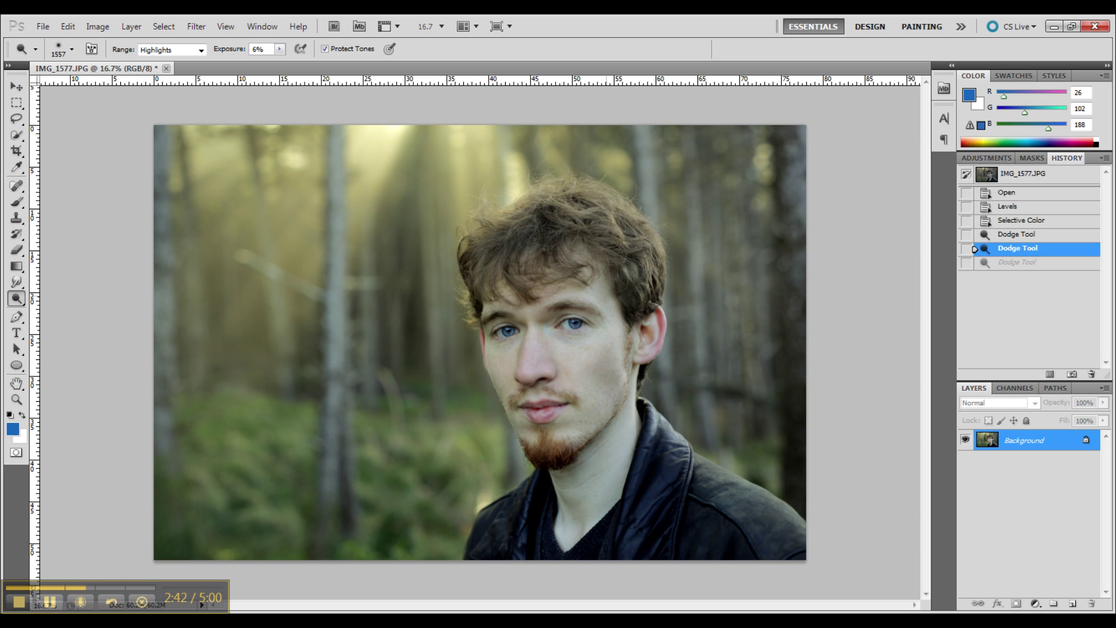
key(ctrl+z)
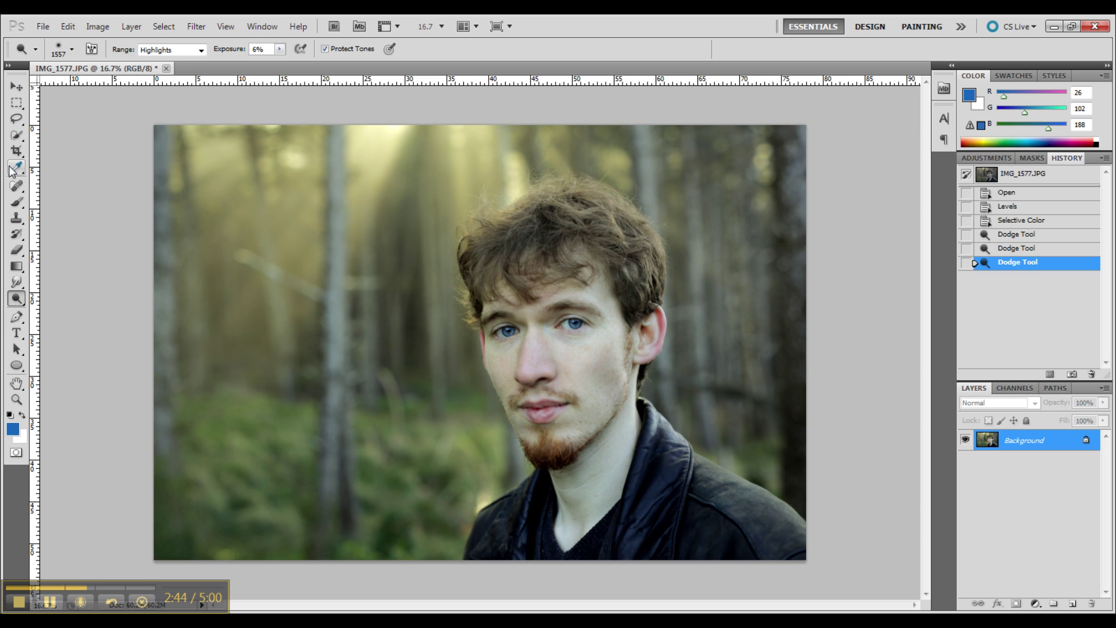
Step: Switch to the Burn tool with a 1399 px brush
right_click(16, 298)
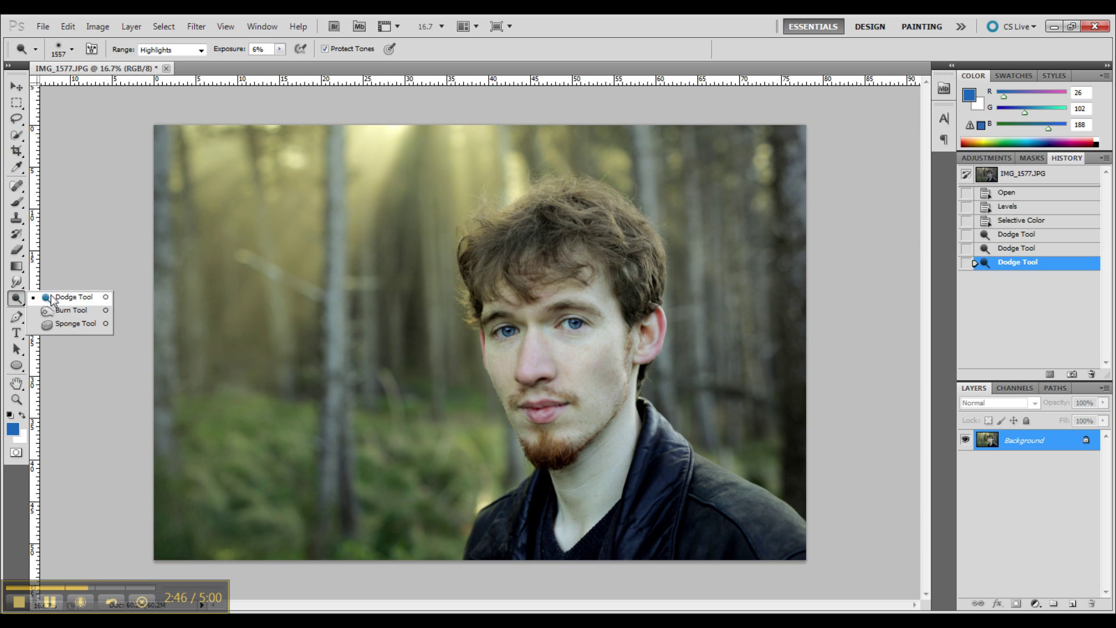
click(64, 309)
click(72, 50)
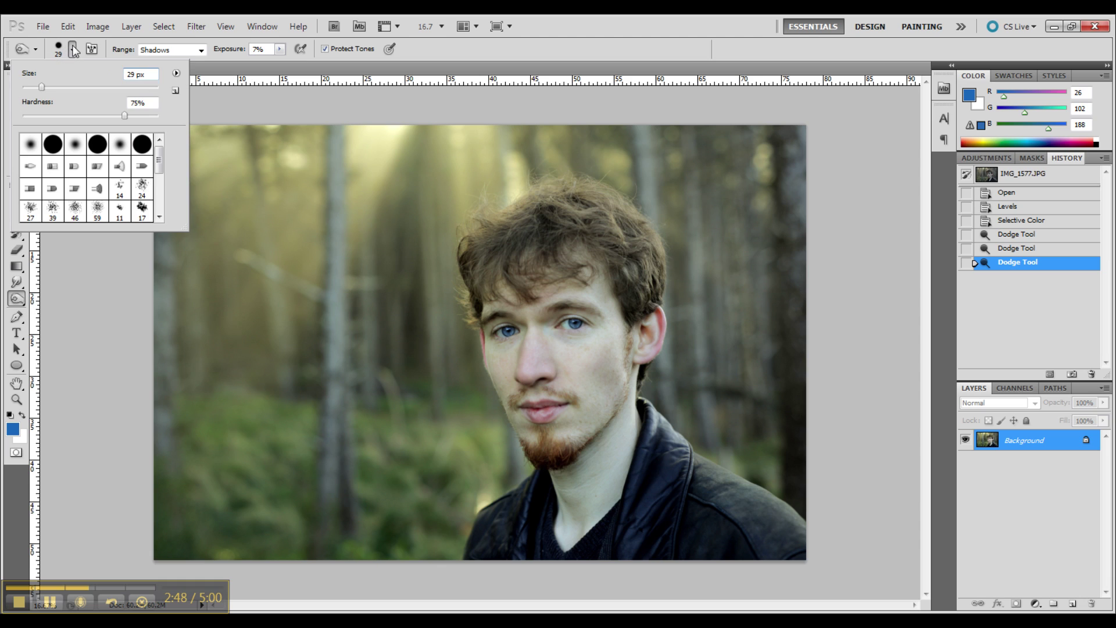
click(143, 88)
click(151, 86)
click(154, 87)
key(Return)
Step: Burn the background shadows at 7% exposure, especially along the right and top edges
click(224, 135)
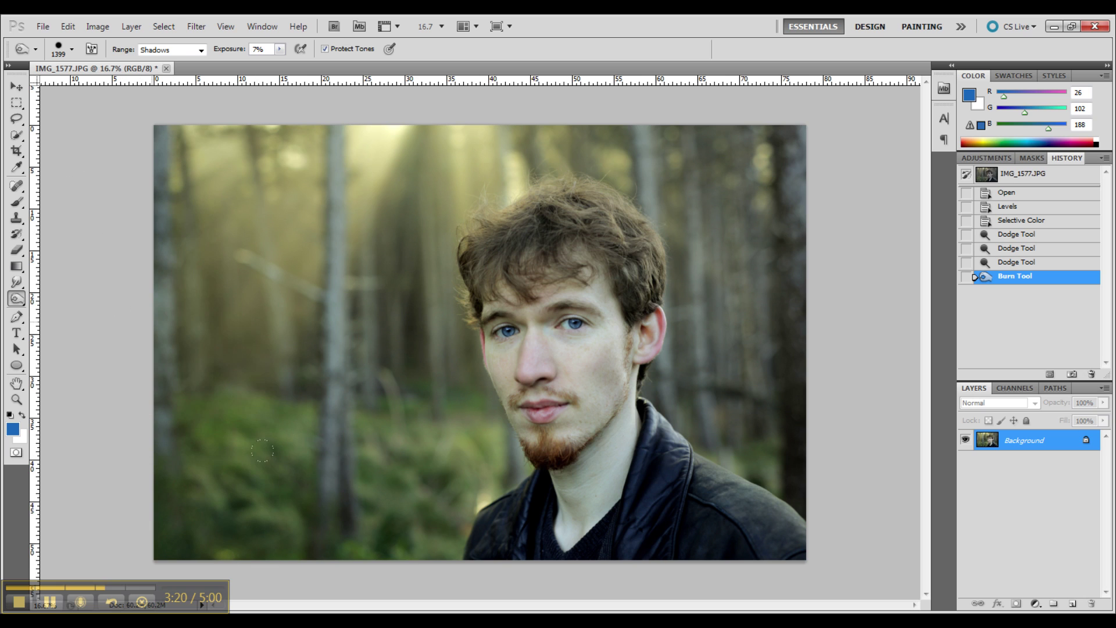
click(790, 228)
drag(792, 220, 797, 375)
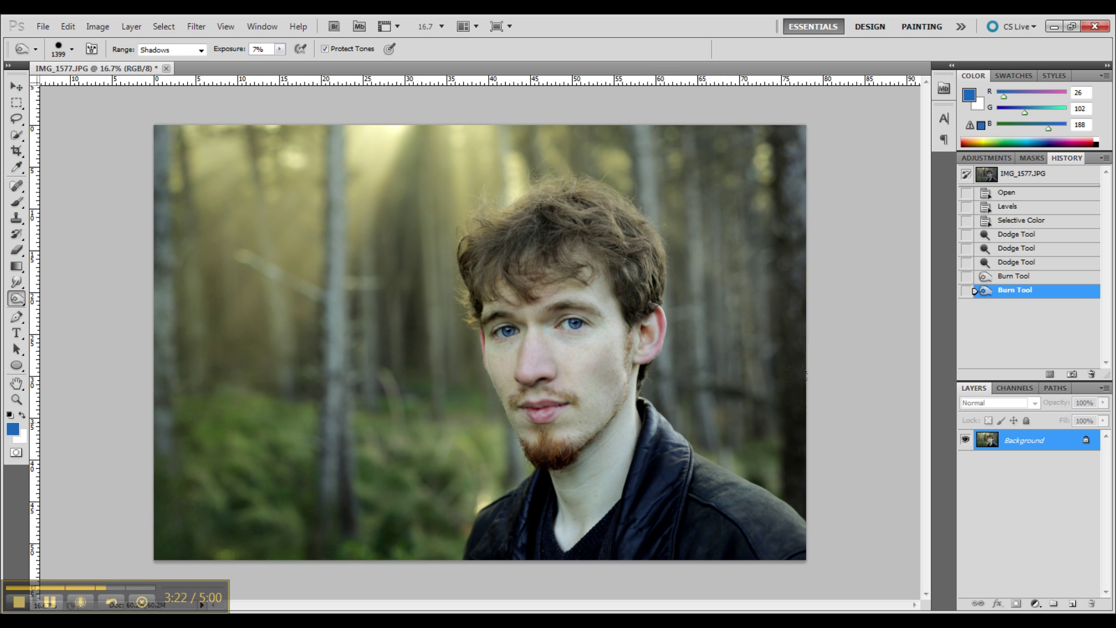
drag(645, 103, 624, 140)
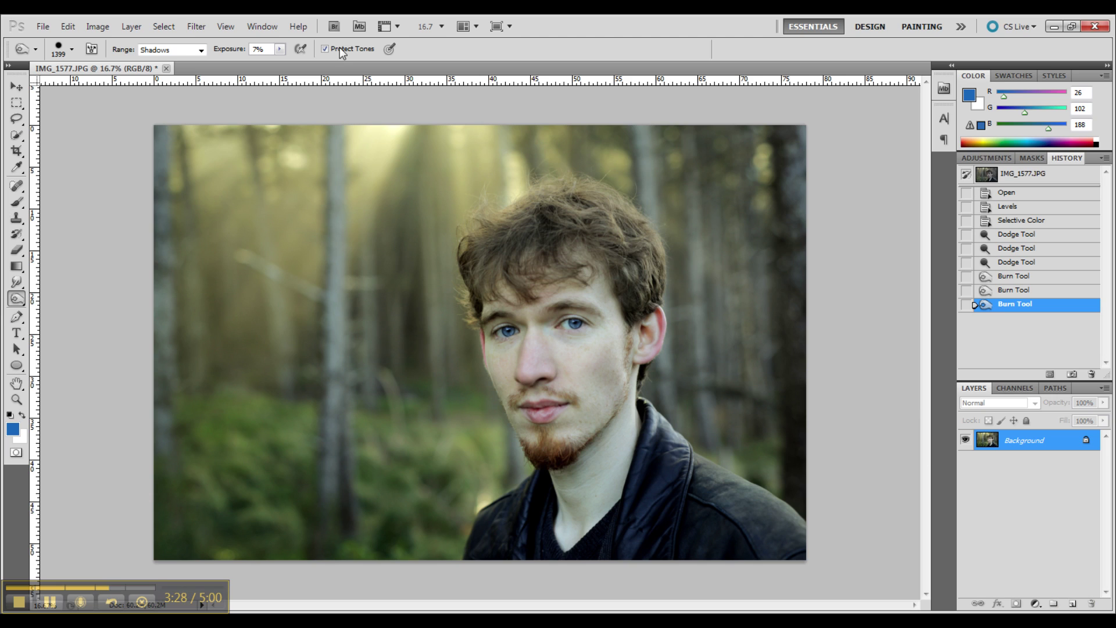
click(16, 87)
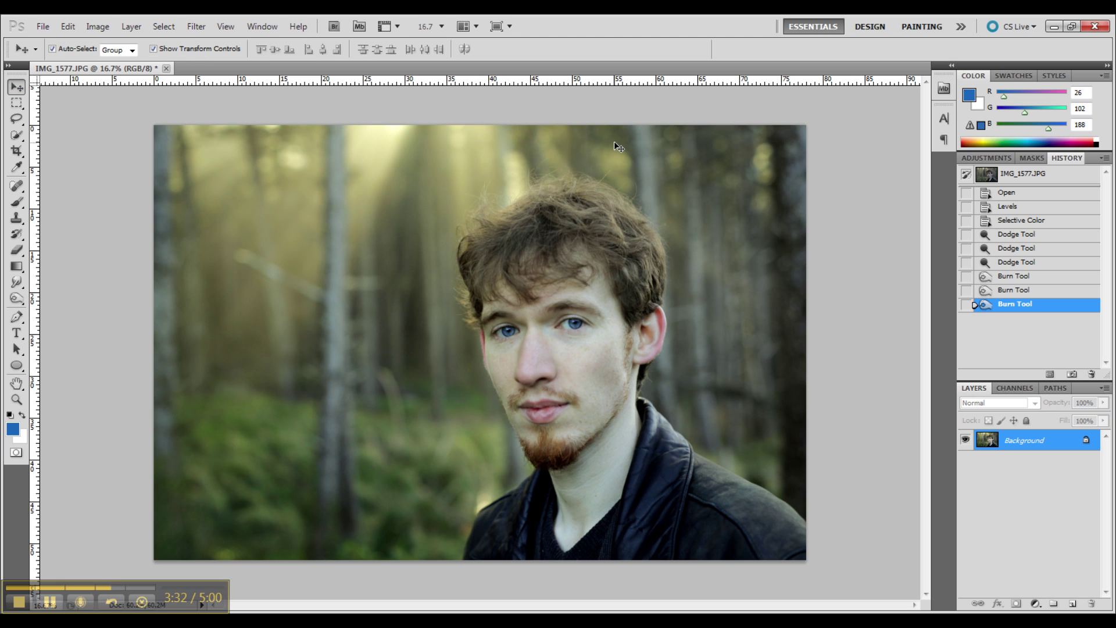
click(98, 26)
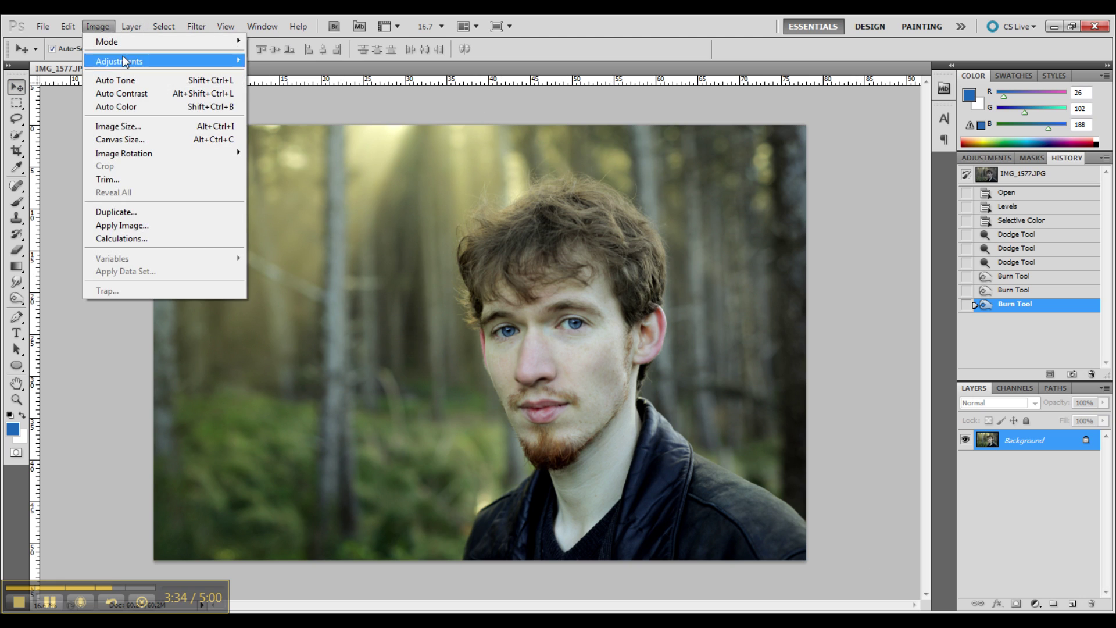
Step: Apply a midtone Color Balance of +2, -3, -6 to the portrait
mouse_move(134, 61)
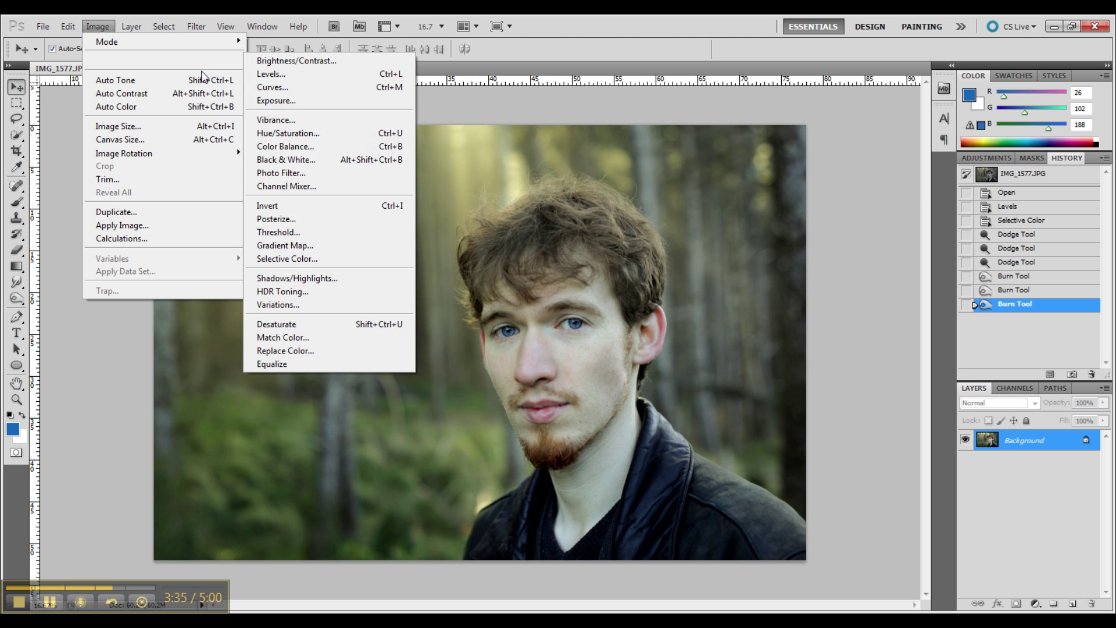
click(323, 147)
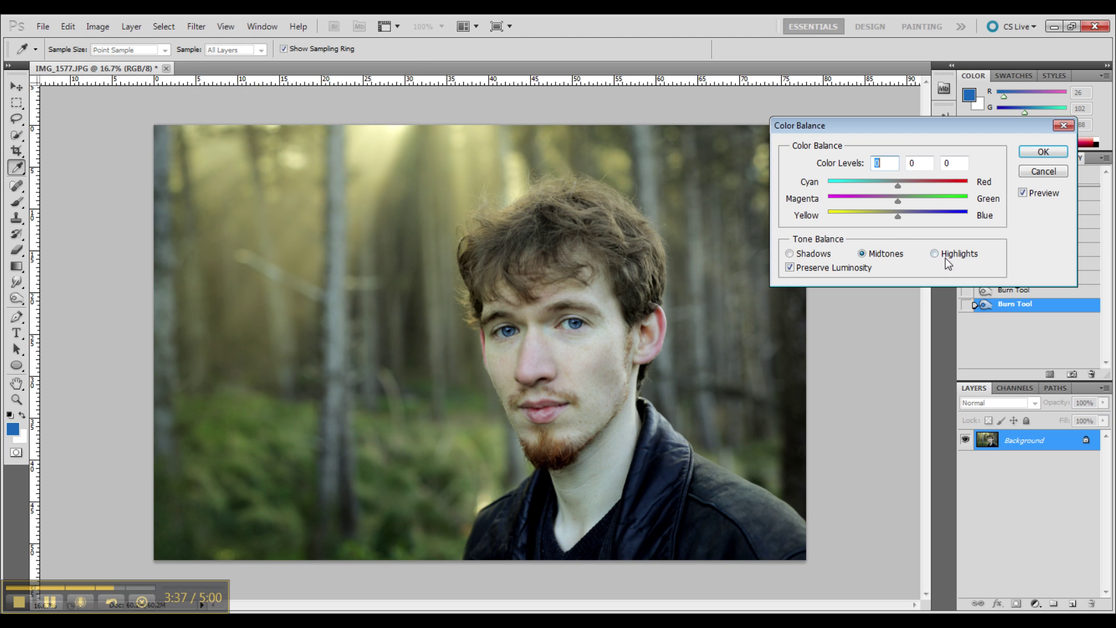
drag(898, 216, 899, 186)
click(898, 202)
click(899, 187)
click(1043, 154)
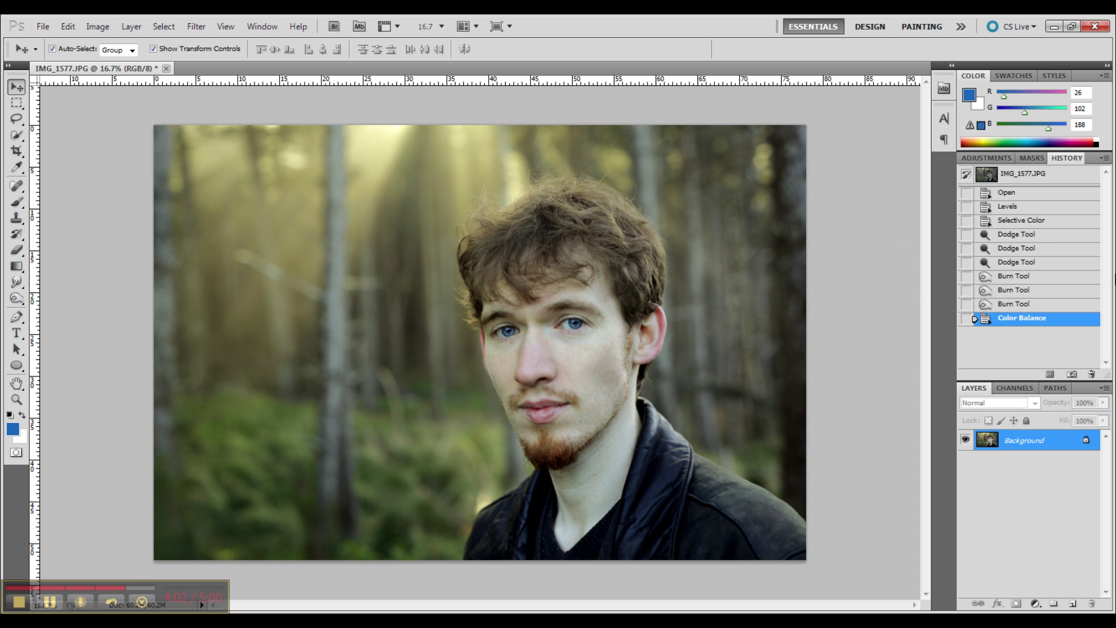
click(1024, 175)
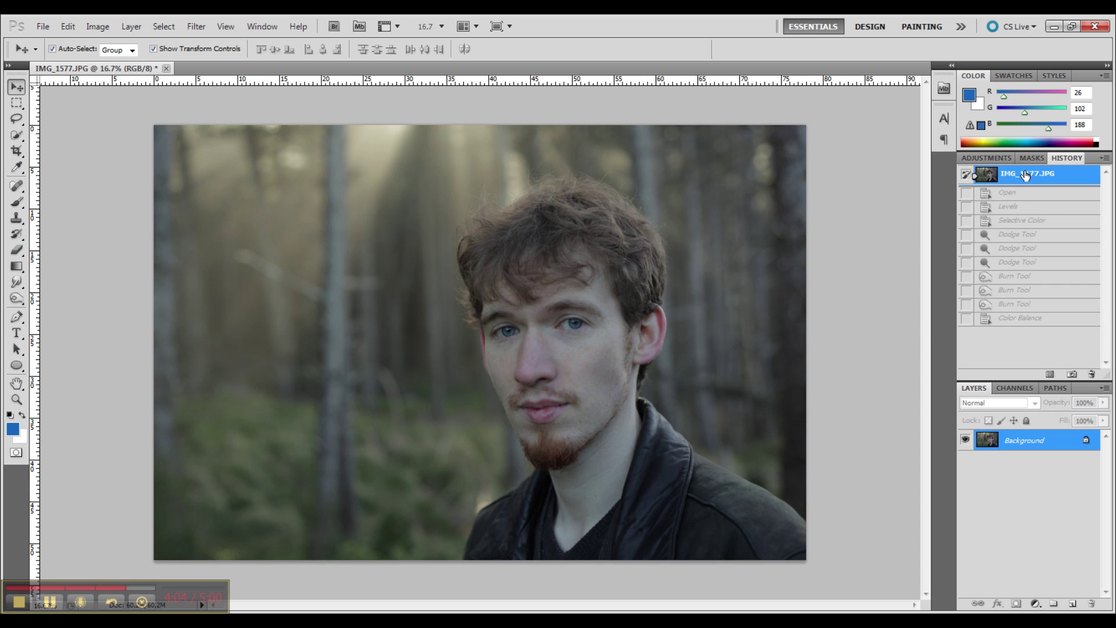
click(1019, 323)
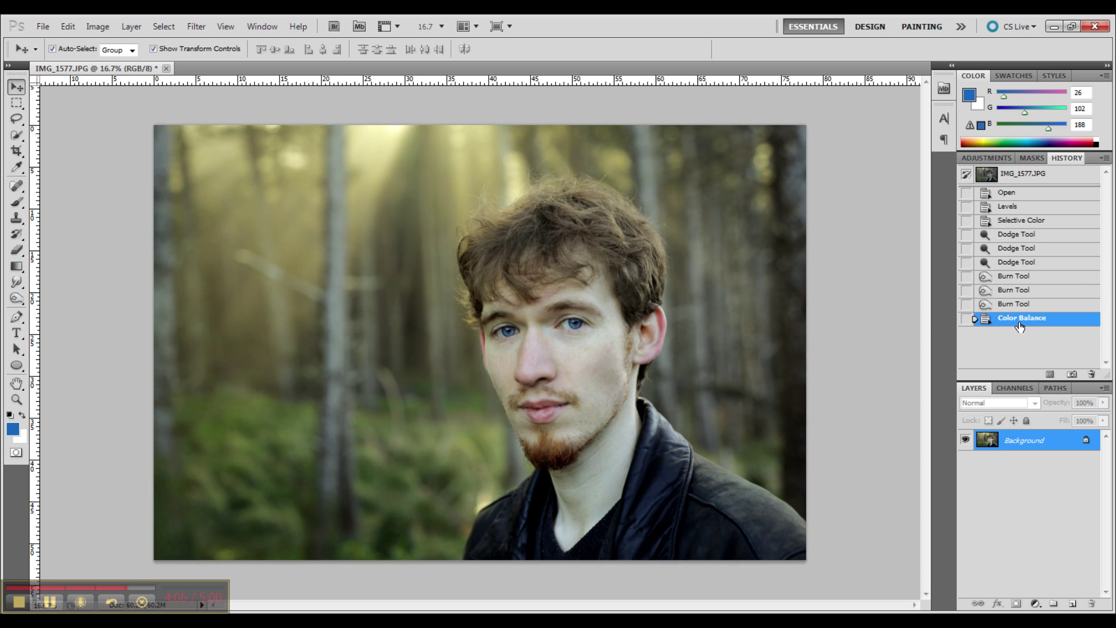
click(1025, 173)
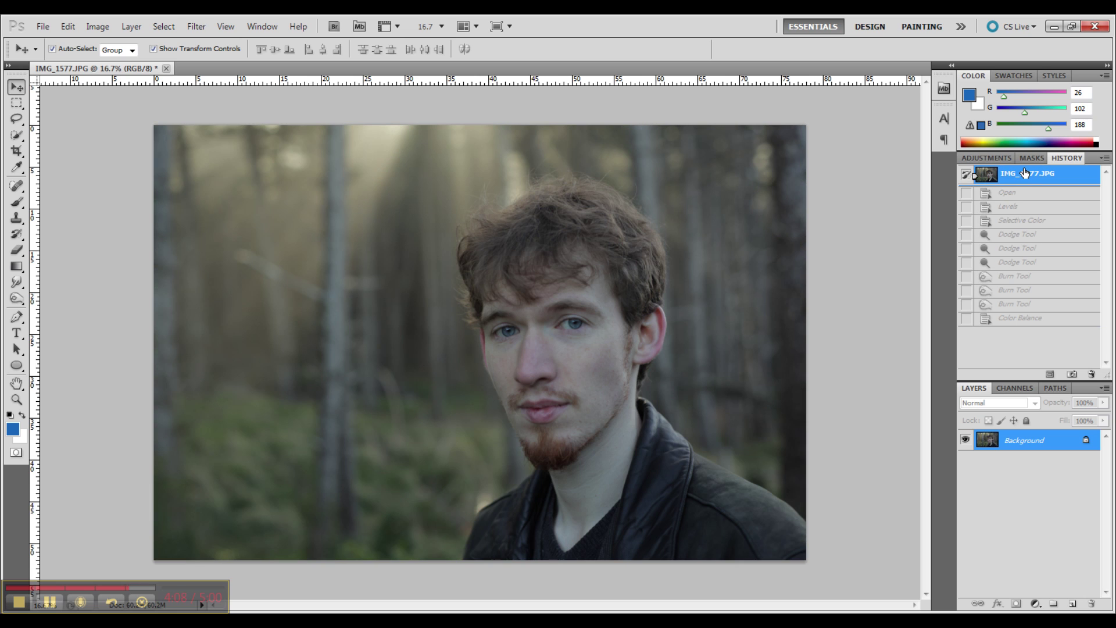
click(1008, 320)
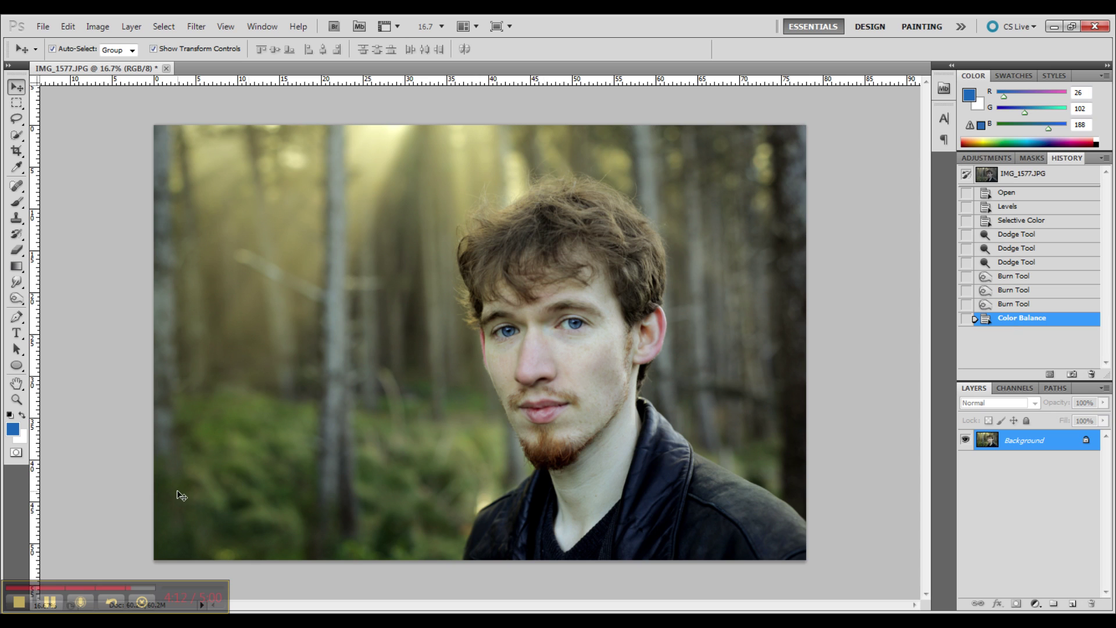